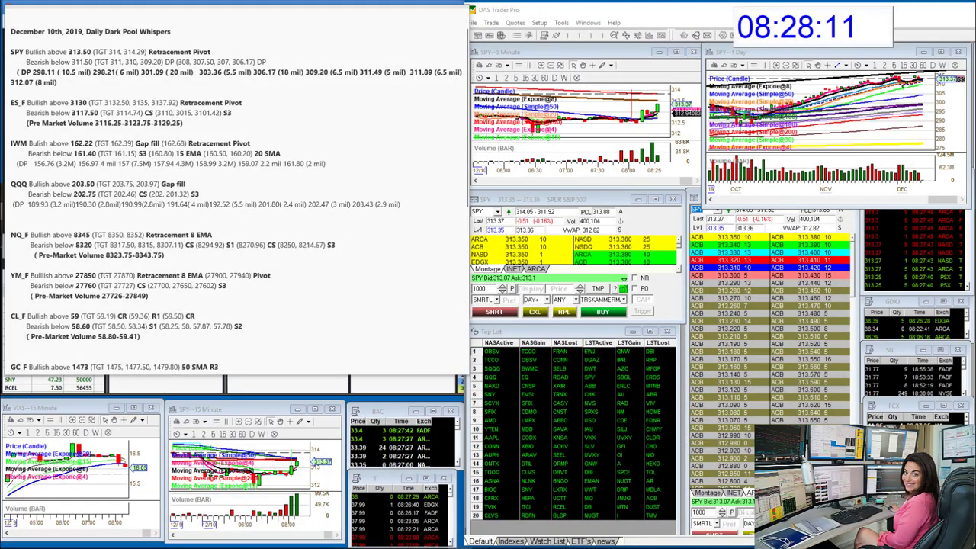
Shrink the SPY daily chart and load AAPL into the montage and linked charts.
click(170, 31)
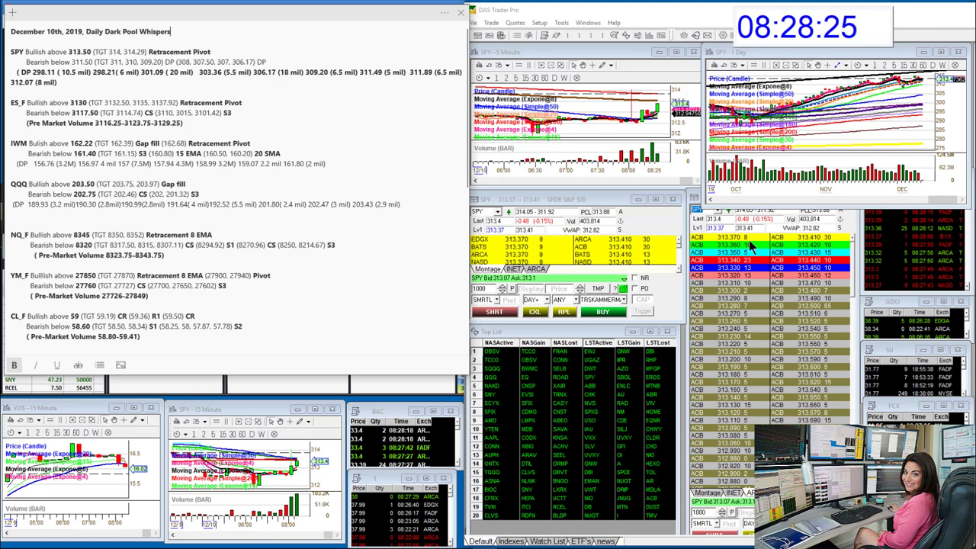
drag(706, 203, 708, 197)
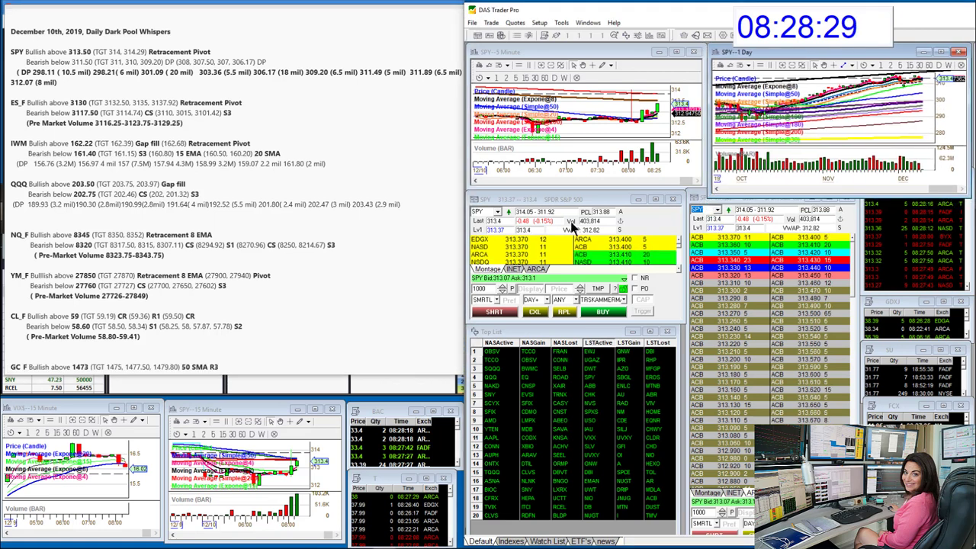
click(707, 196)
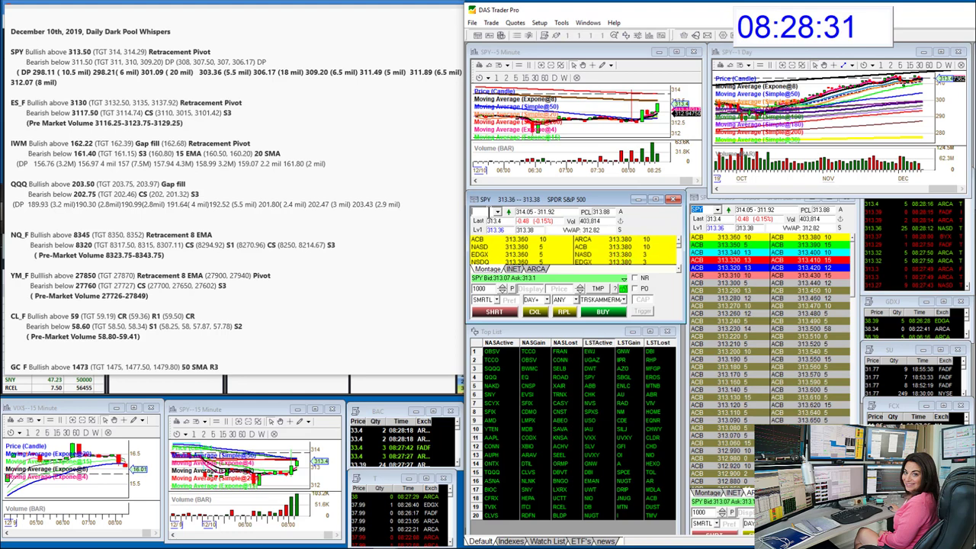
text(AAPL)
key(Return)
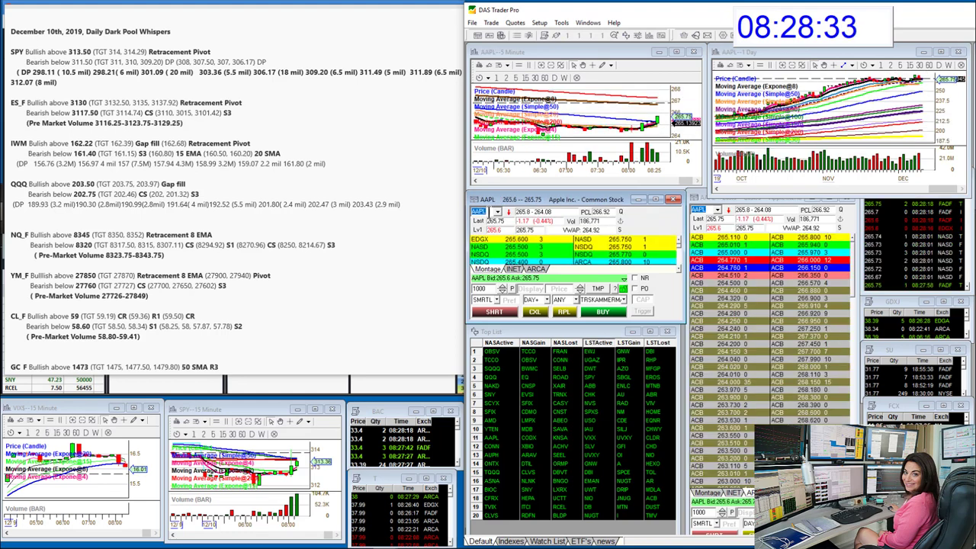
Cycle the montage and charts through CGC and then Macy's (M).
text(CGC)
key(Return)
text(M)
key(Return)
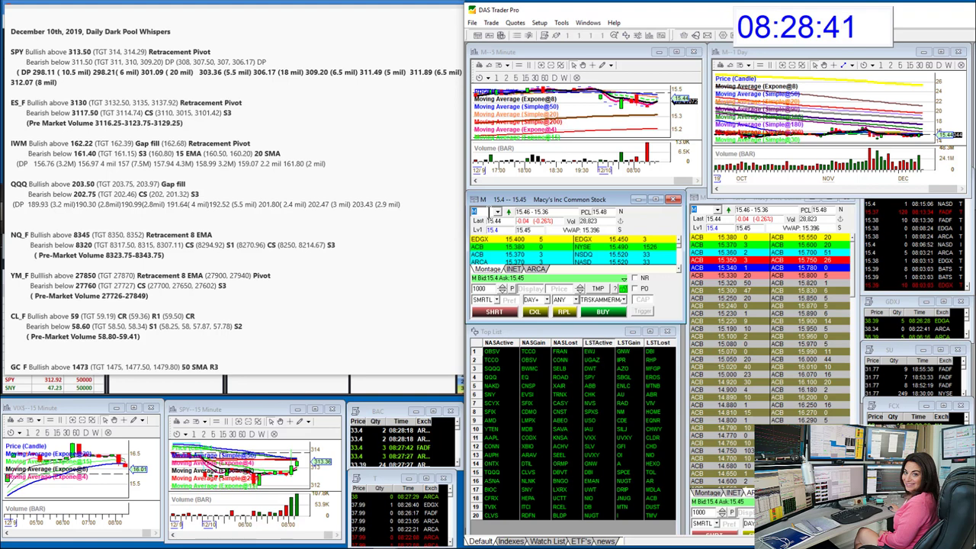
Reload SPY in the montage and charts, then focus the SPY 5-minute chart.
text(PY)
key(Return)
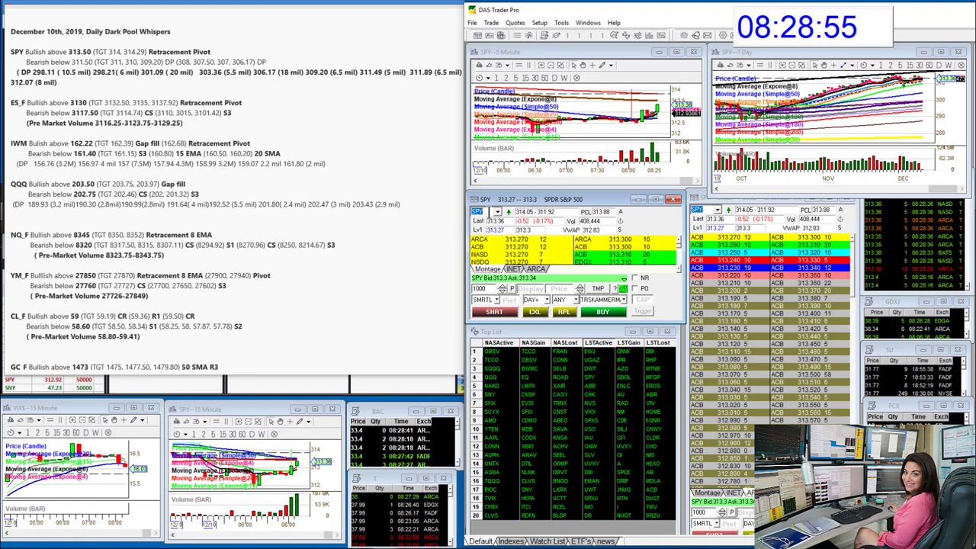
click(632, 112)
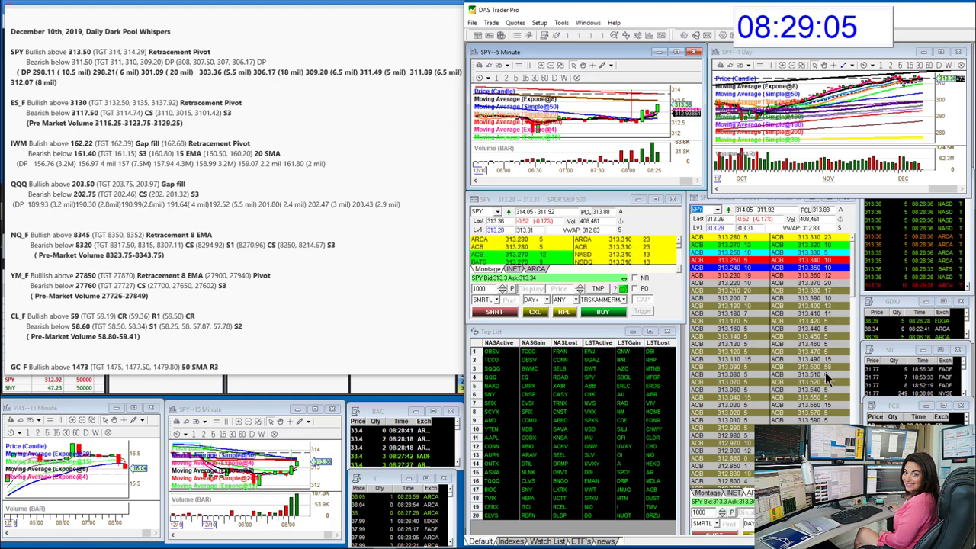
click(488, 211)
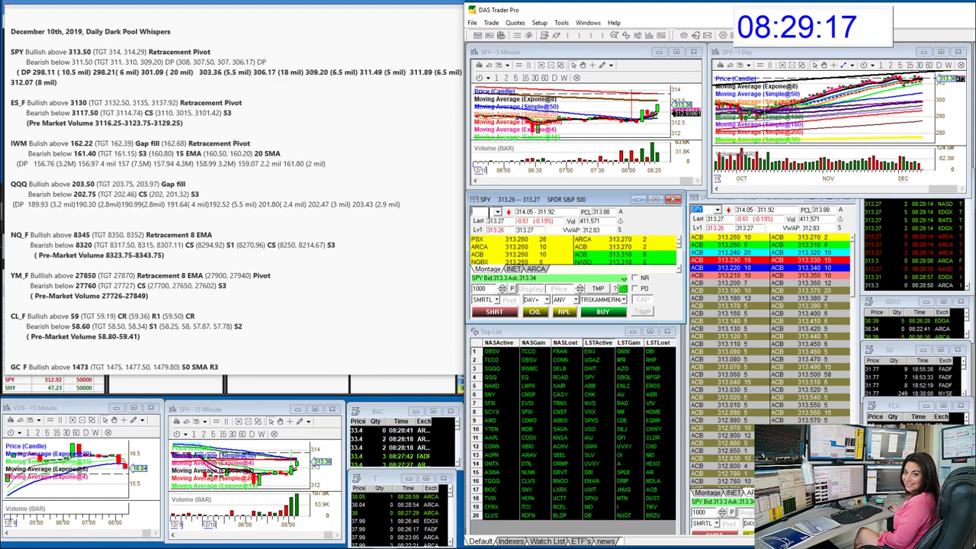
Load the #ES E-mini S&P futures and enlarge its 5-minute chart.
text(#ES)
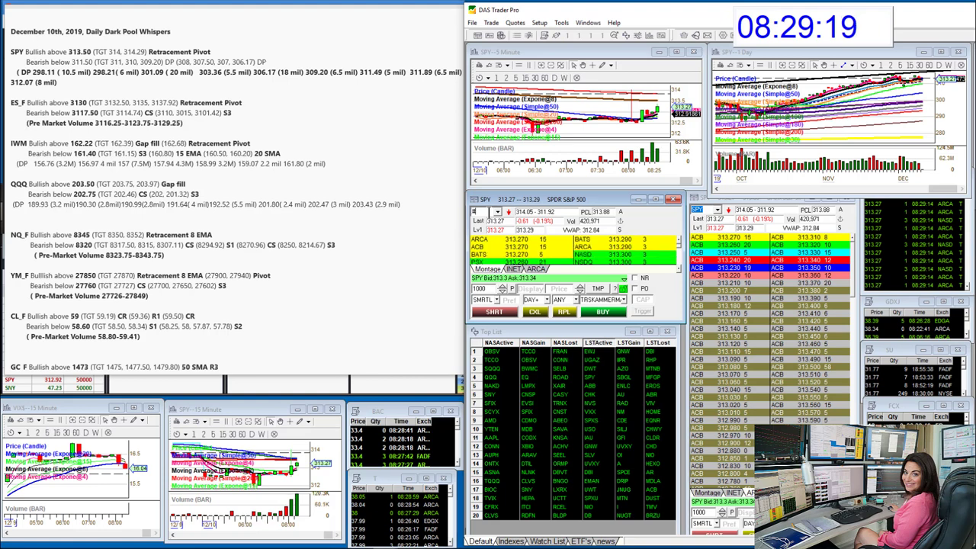
key(Return)
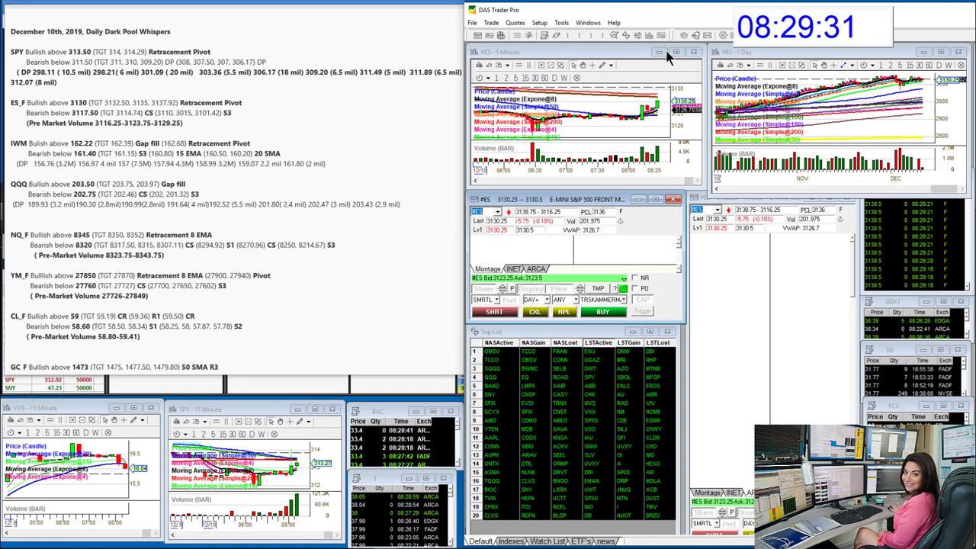
click(657, 105)
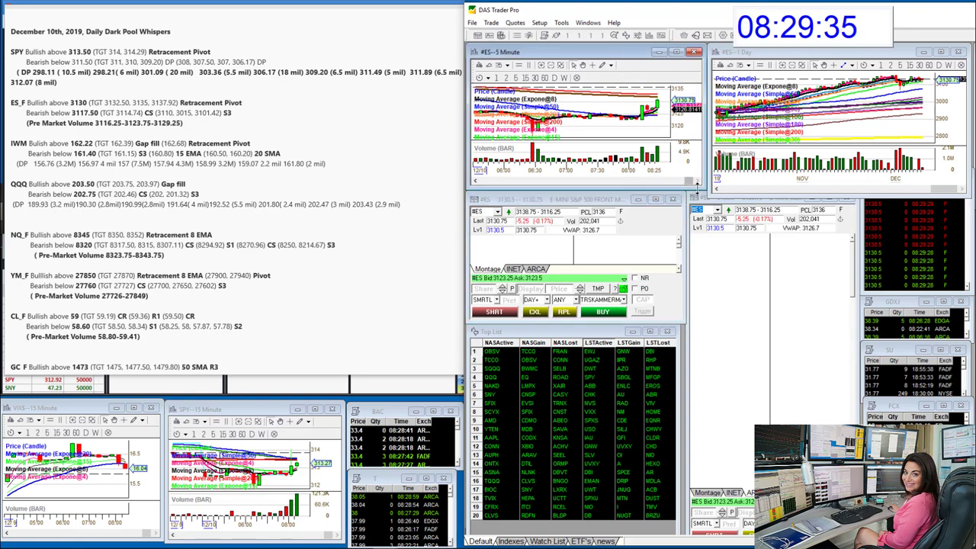
drag(701, 186, 837, 288)
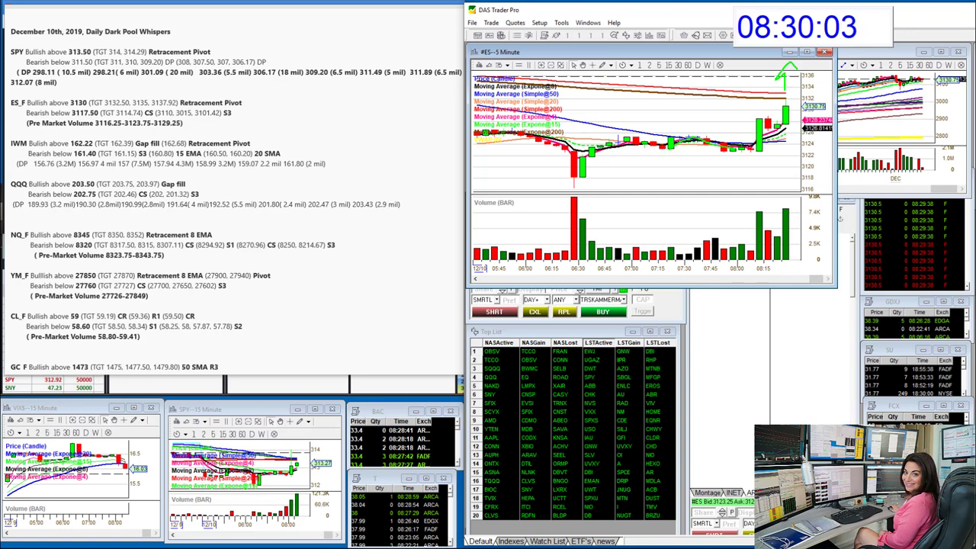
Circle the latest ES candles and volume bars in green, clear them, and shrink the chart back.
drag(757, 155, 771, 140)
mouse_move(766, 205)
mouse_down()
mouse_move(744, 212)
mouse_move(765, 277)
mouse_move(768, 203)
mouse_up()
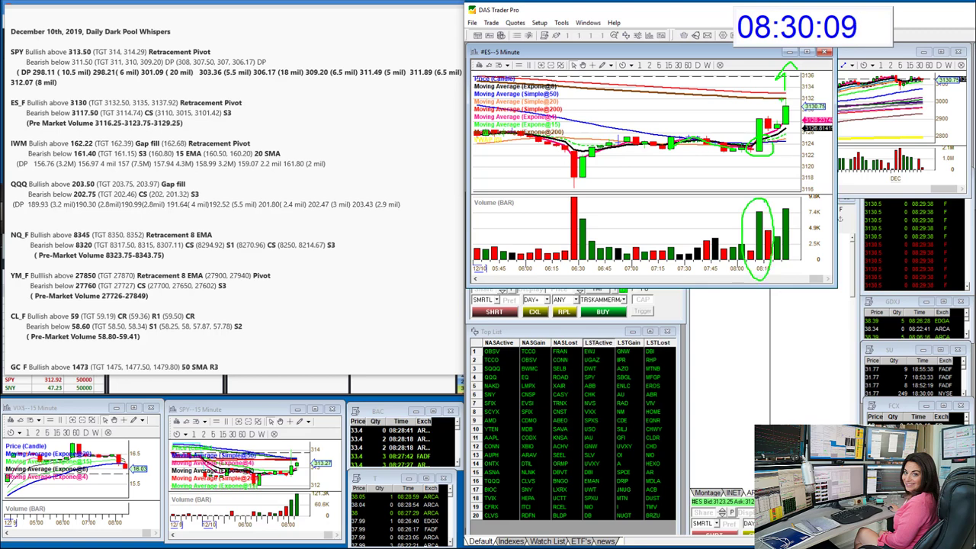
key(Escape)
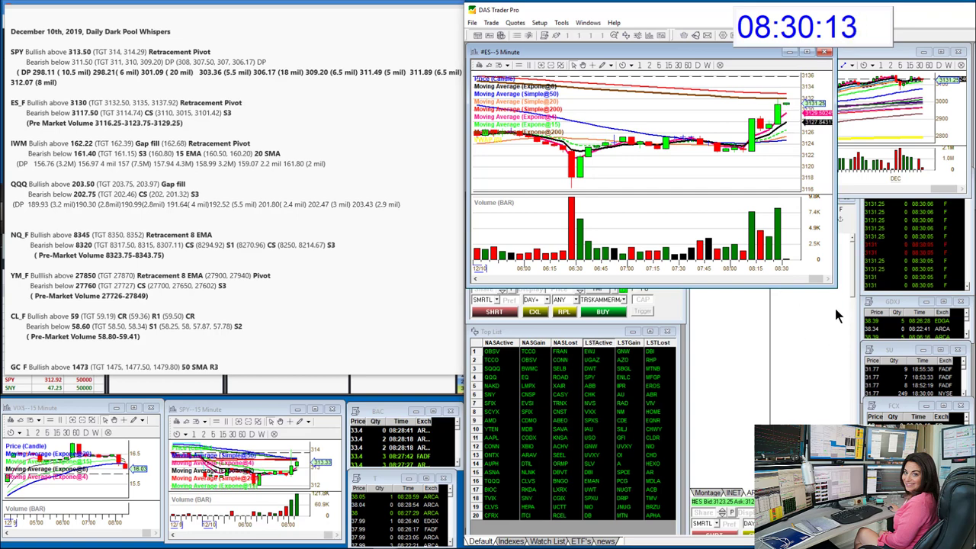
mouse_move(834, 296)
mouse_down()
mouse_move(777, 229)
mouse_move(702, 190)
mouse_up()
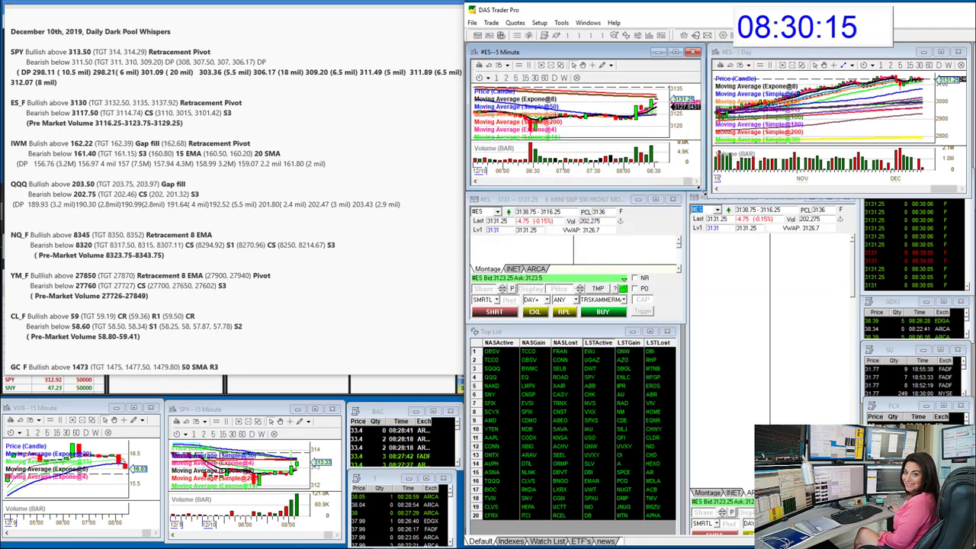
click(487, 212)
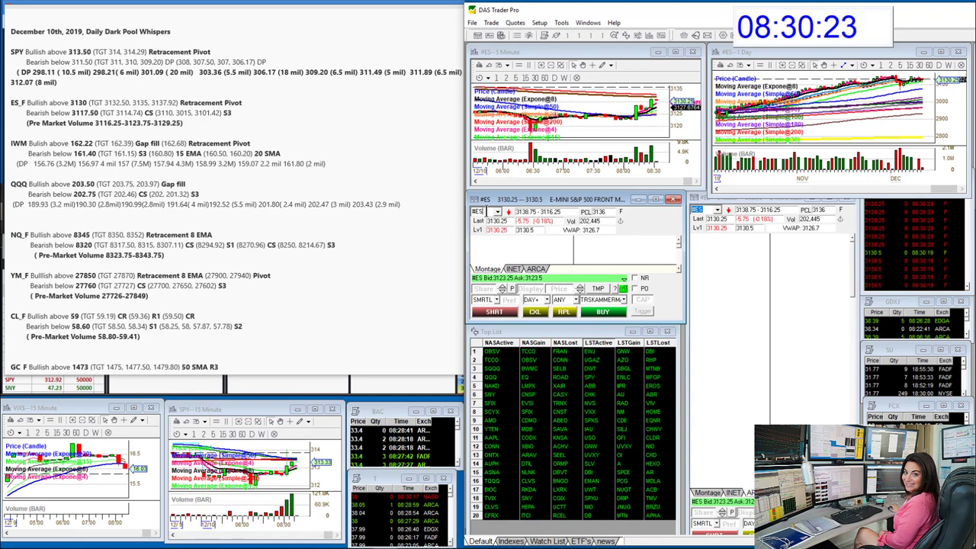
Load IWM into the montage and charts and enlarge the IWM 1 Day chart.
text(IWM)
key(Return)
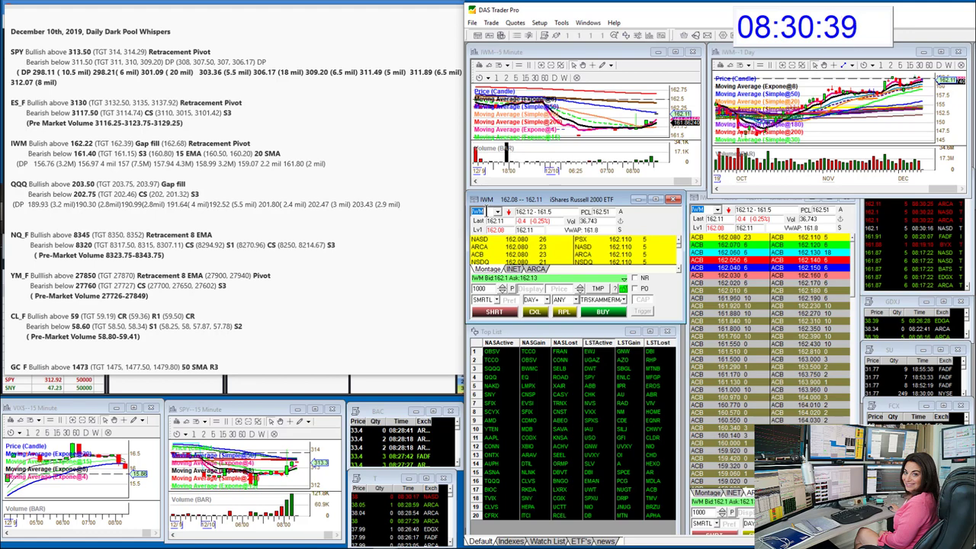
mouse_move(709, 195)
mouse_down()
mouse_move(610, 320)
mouse_move(553, 487)
mouse_up()
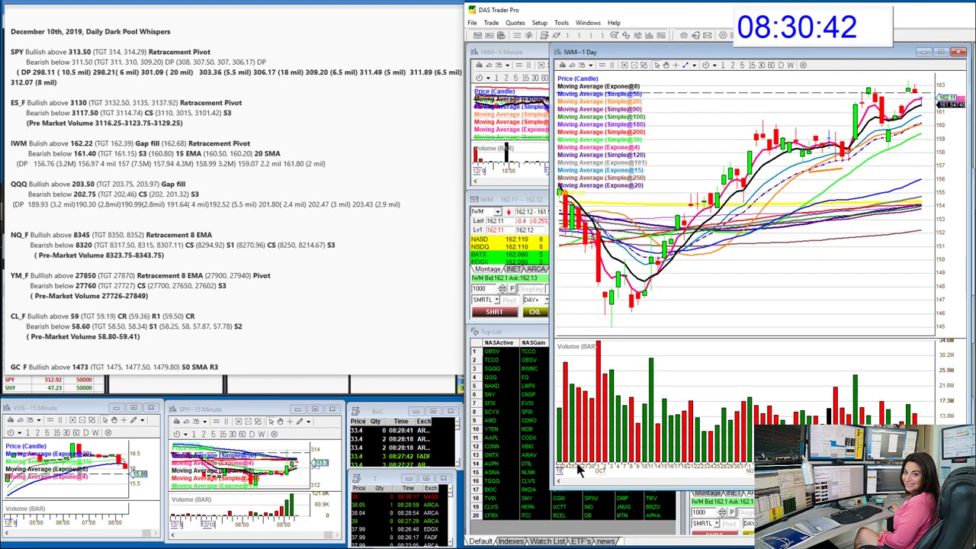
Zoom the IWM daily chart into recent candles and draw green level lines and marks.
click(634, 65)
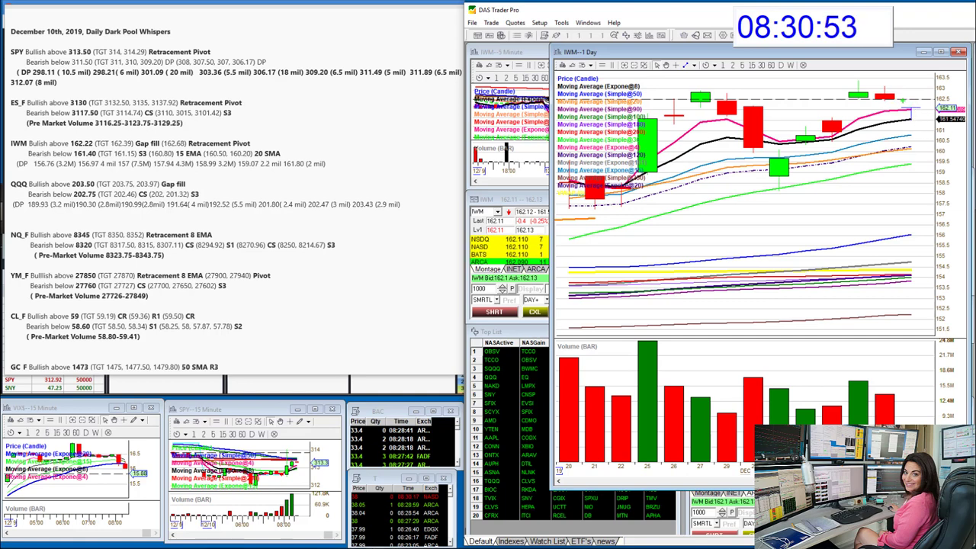
drag(912, 99, 904, 105)
drag(806, 102, 942, 89)
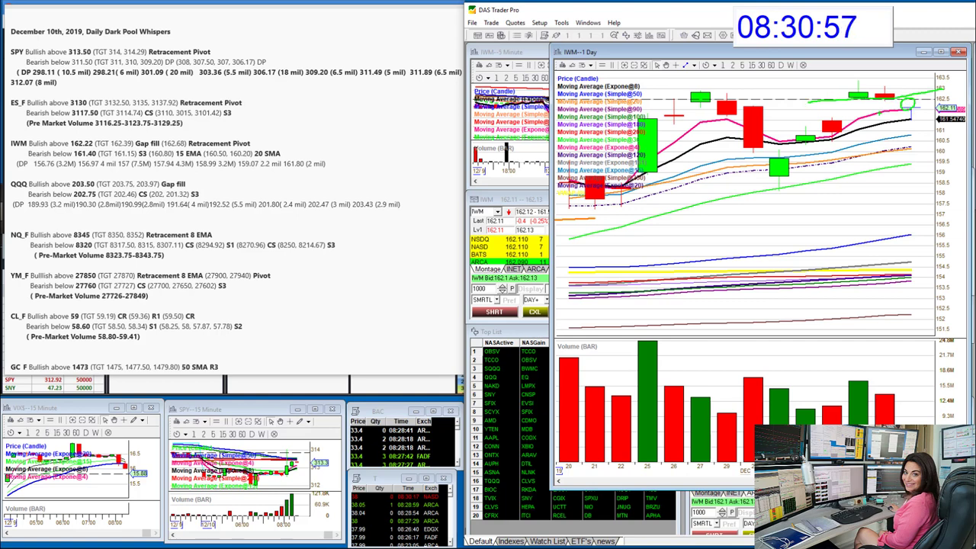
drag(806, 123, 932, 105)
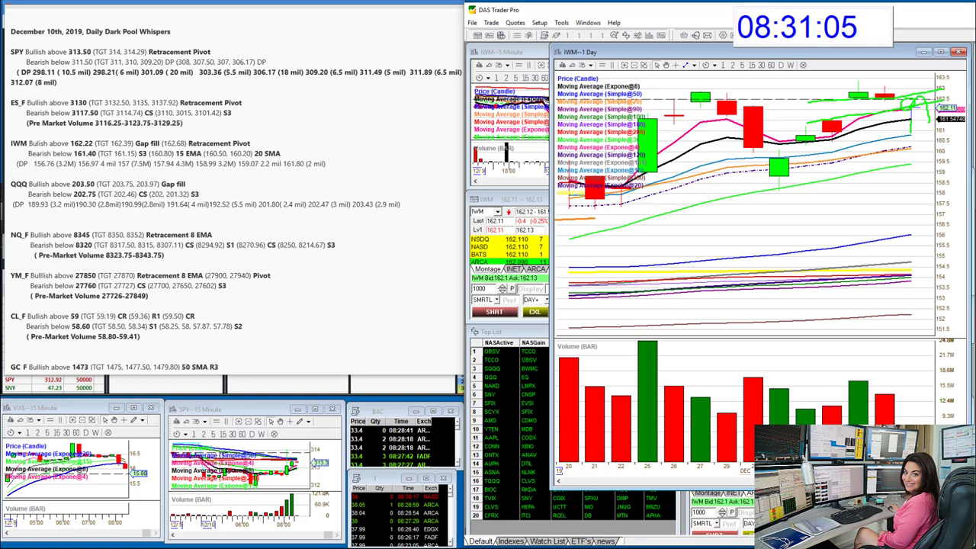
drag(897, 135, 911, 150)
Underline the IWM gap-fill and bearish S3 targets in the notes, then clear the annotations.
drag(158, 136, 191, 135)
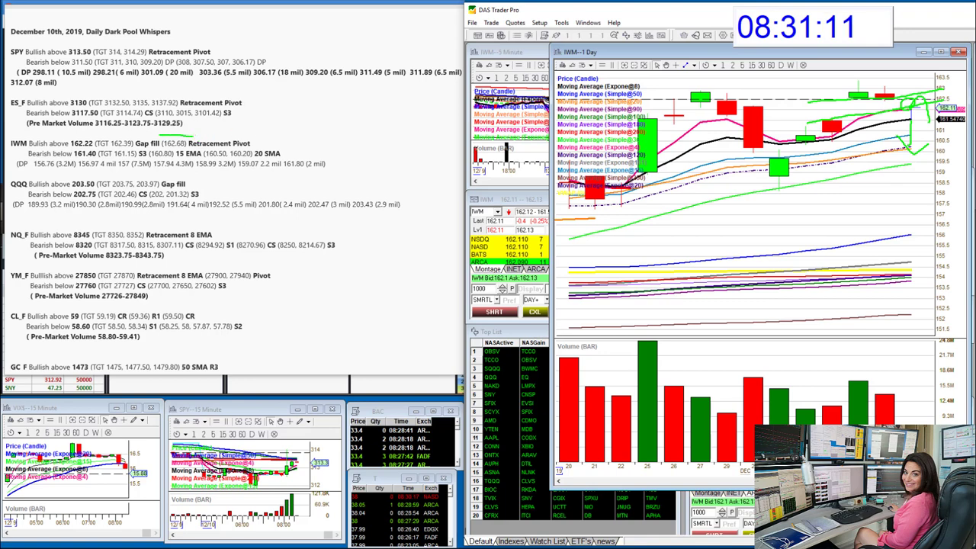
drag(128, 145, 160, 155)
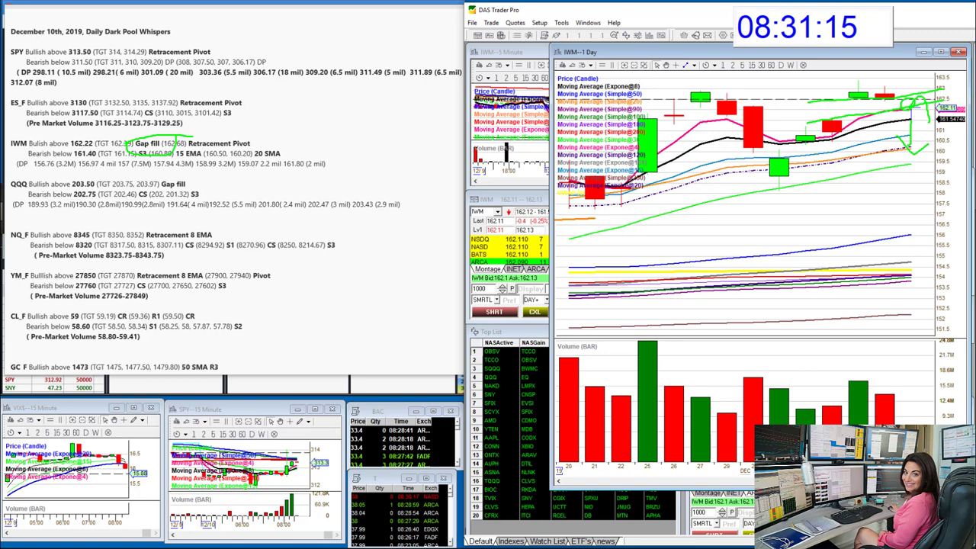
key(Escape)
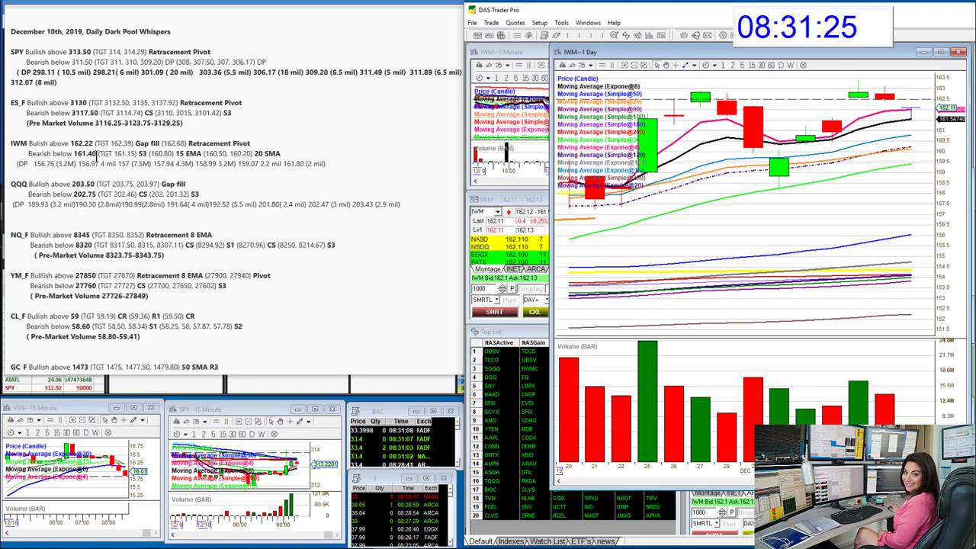
click(485, 227)
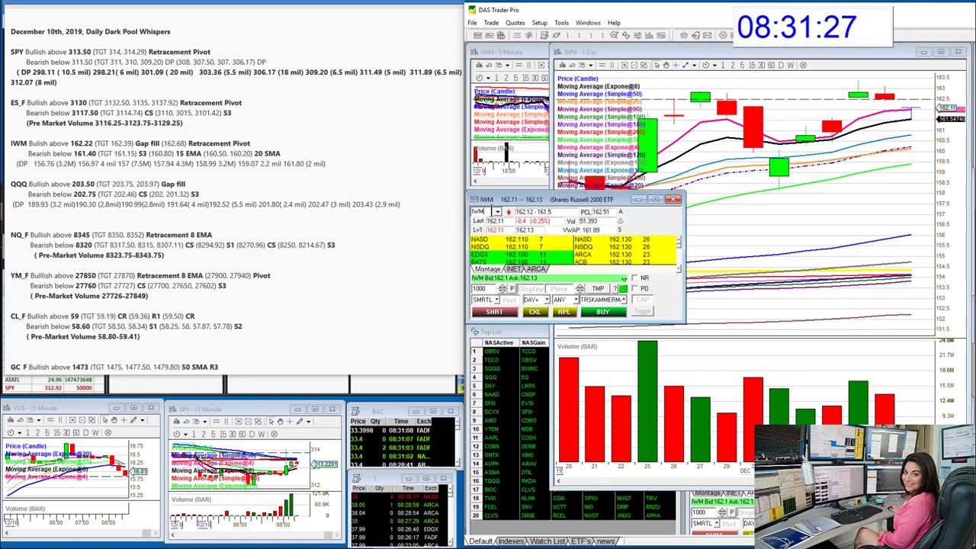
Load QQQ into the montage and linked charts, then clear the symbol field.
click(479, 211)
text(QQ)
key(Return)
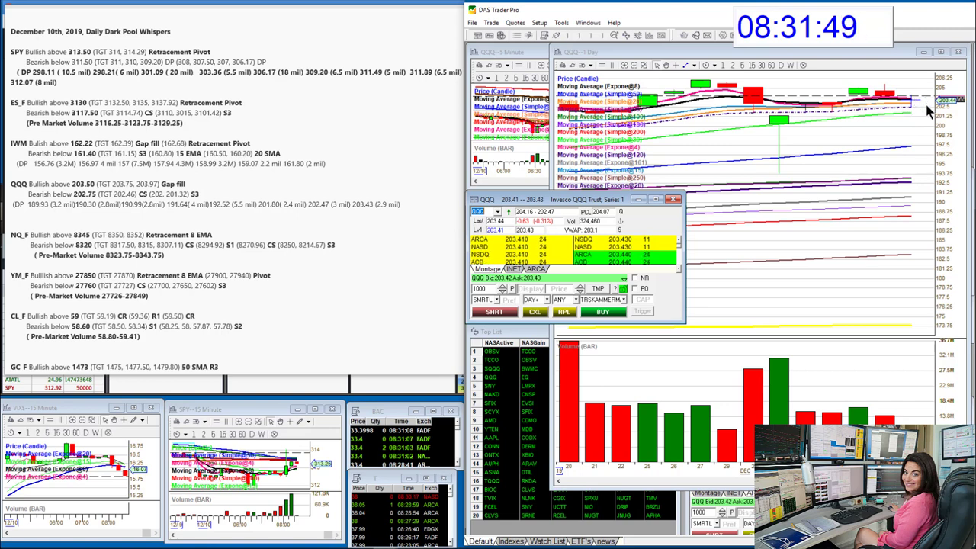
click(487, 211)
key(BackSpace)
key(BackSpace)
key(BackSpace)
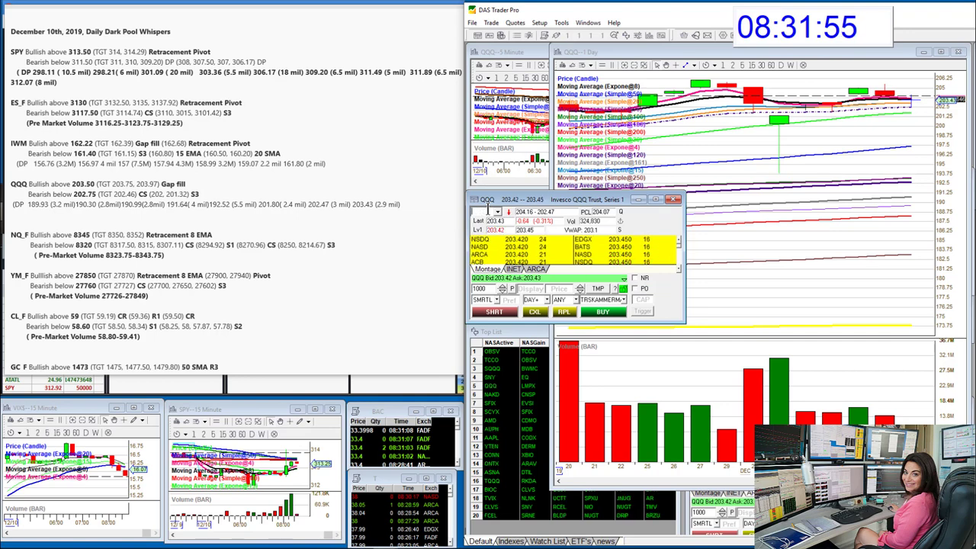
Load the #NQ Nasdaq futures, then switch the montage to the #YM Dow futures.
text(#NQ)
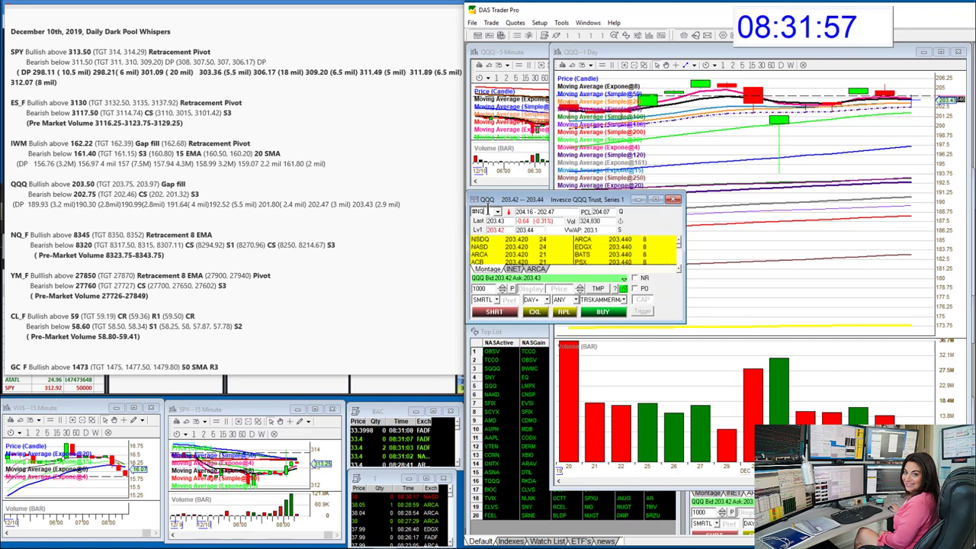
key(Return)
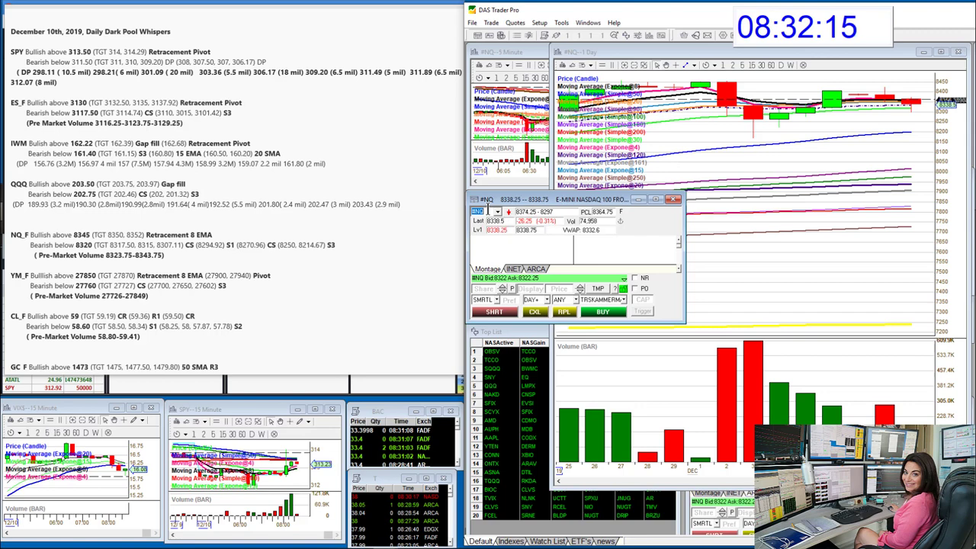
click(479, 211)
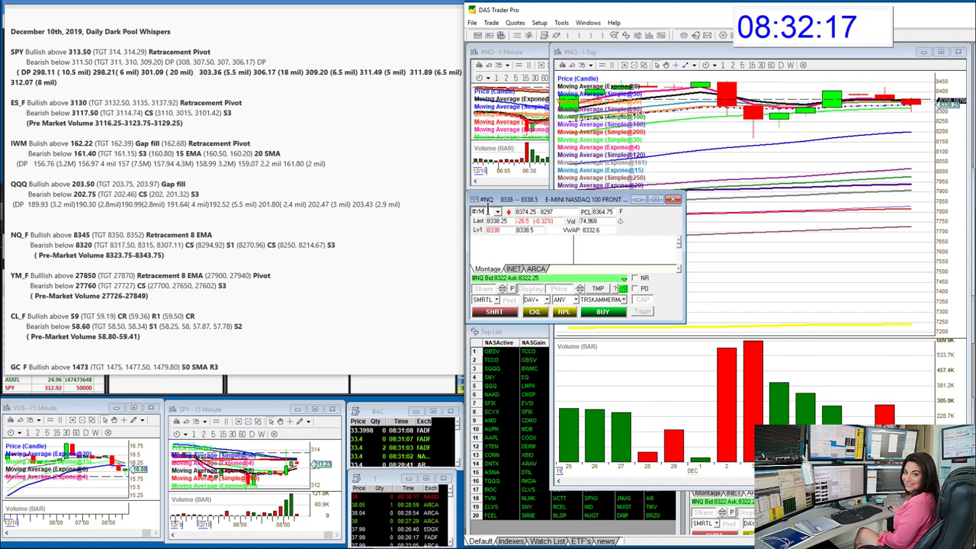
key(Return)
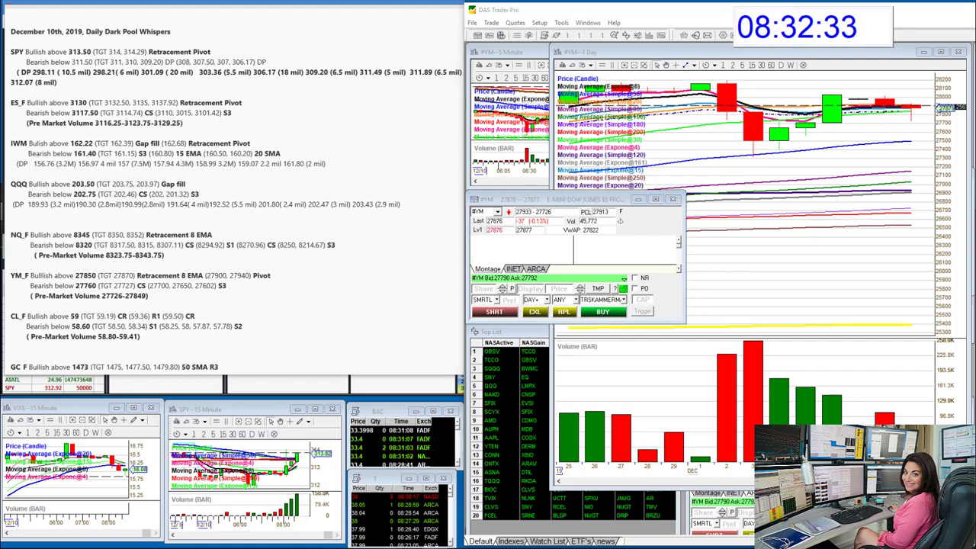
Bring thinkorswim forward, shift its window left, and maximise the /CL crude oil chart.
key(alt+Tab)
drag(814, 28, 679, 27)
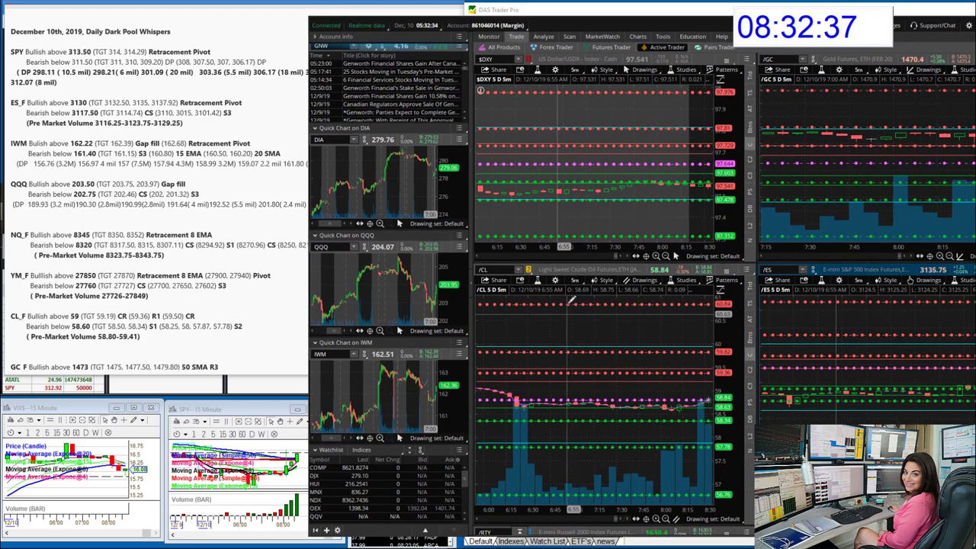
double_click(571, 270)
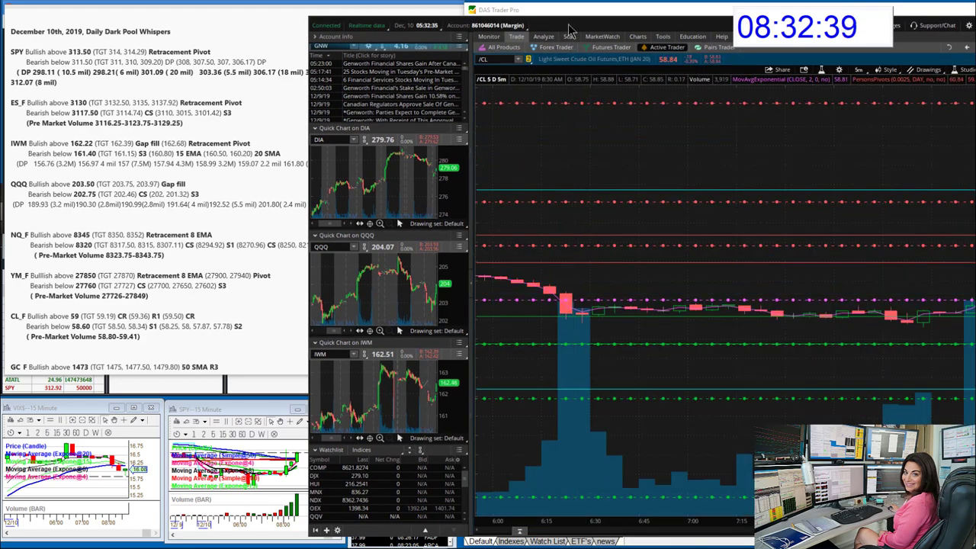
drag(570, 25, 453, 21)
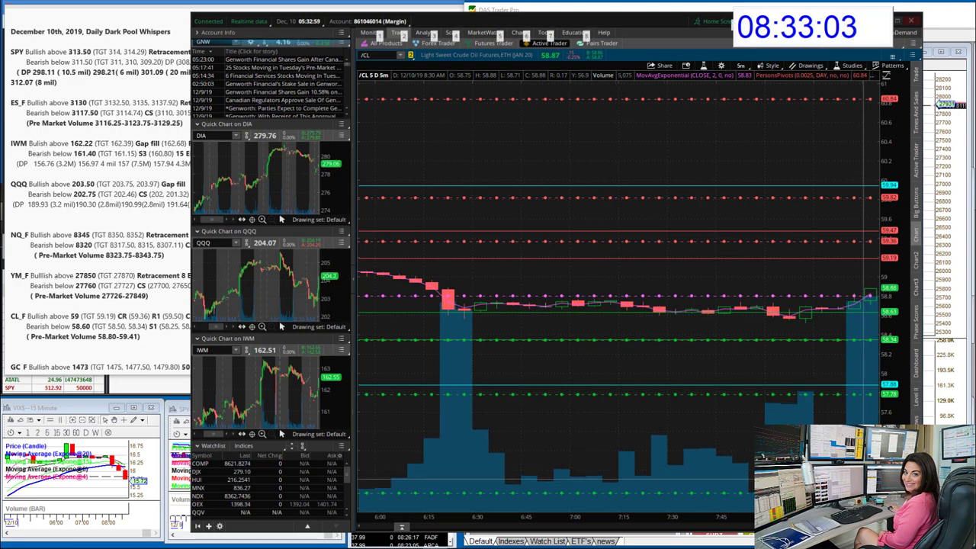
Circle the latest /CL candles and the 6:30 volume spike in green, then erase the markups.
mouse_move(877, 286)
mouse_down()
mouse_move(833, 316)
mouse_move(827, 421)
mouse_up()
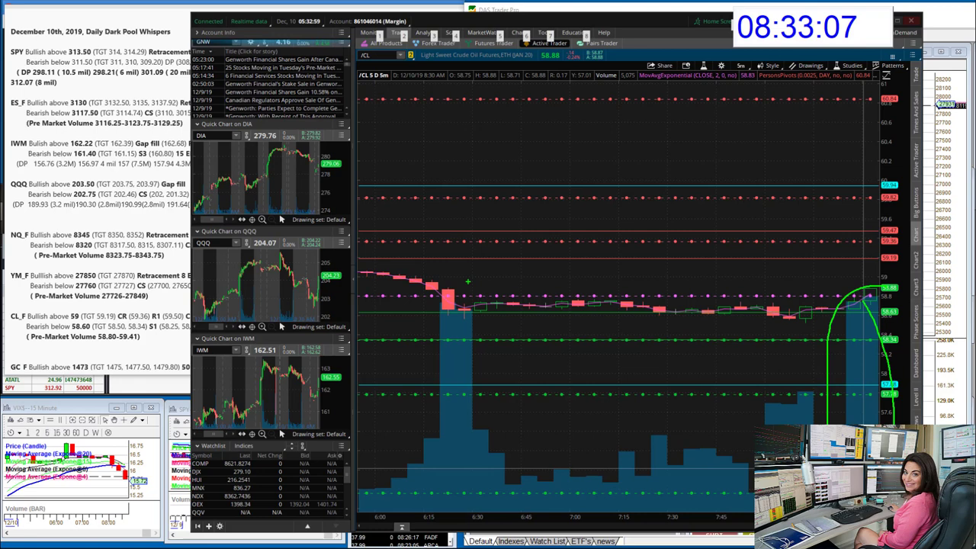
drag(399, 286, 436, 311)
drag(541, 329, 665, 329)
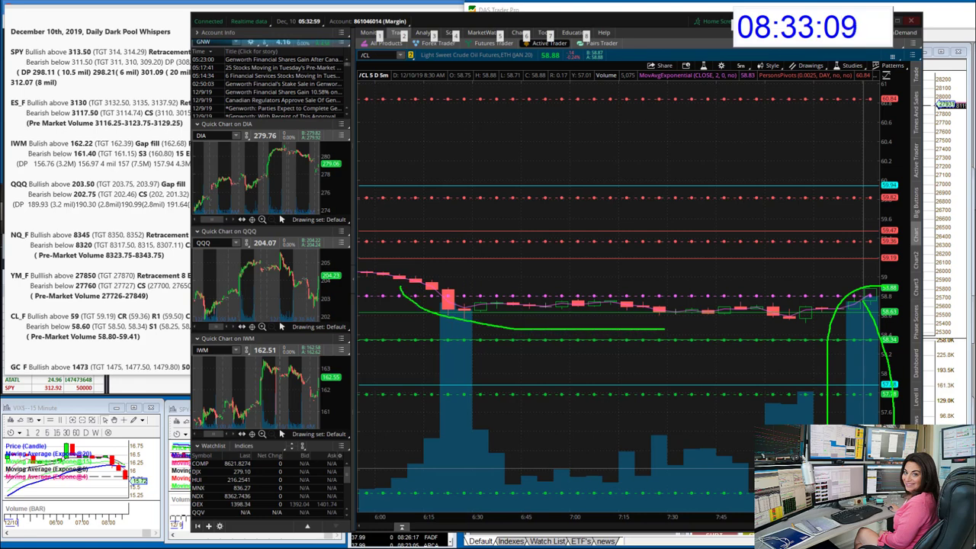
mouse_move(739, 329)
mouse_down()
mouse_move(808, 325)
mouse_move(875, 304)
mouse_up()
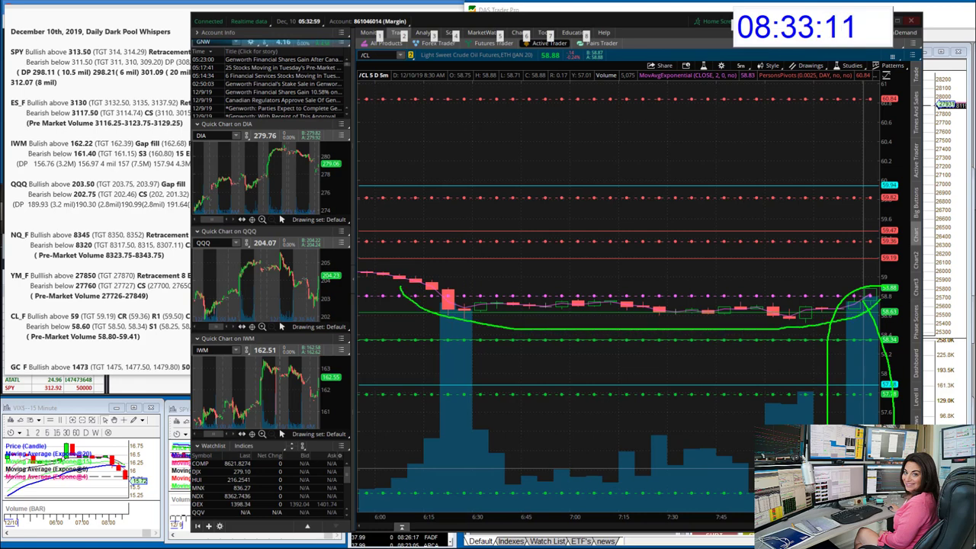
drag(421, 341, 444, 500)
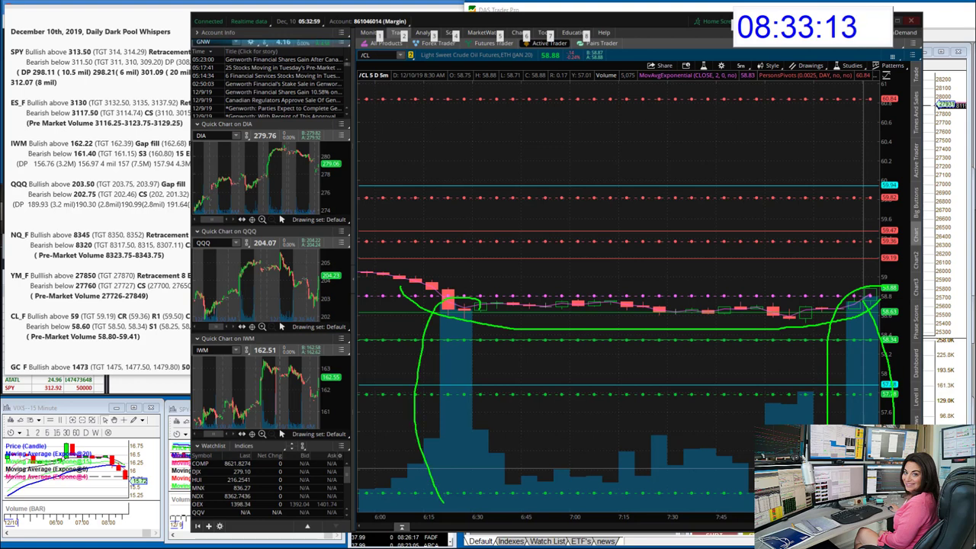
drag(490, 448, 461, 307)
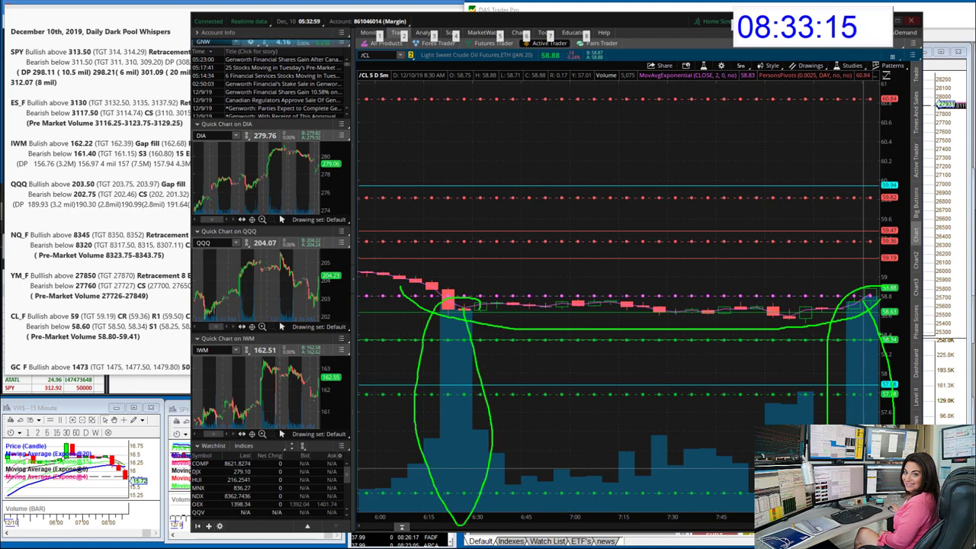
key(e)
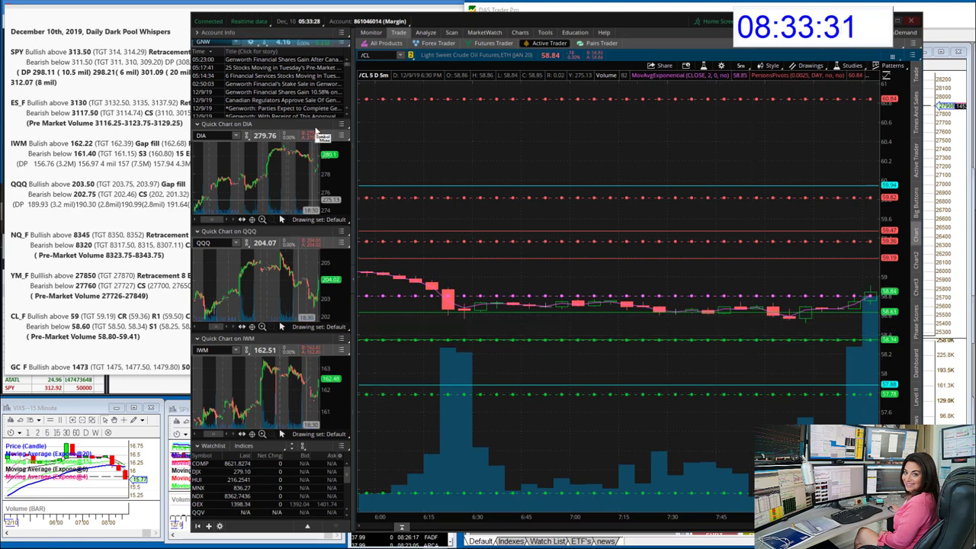
Chart gold futures /GC, mark green arrows toward 1479 and 1462, then clear them.
click(381, 54)
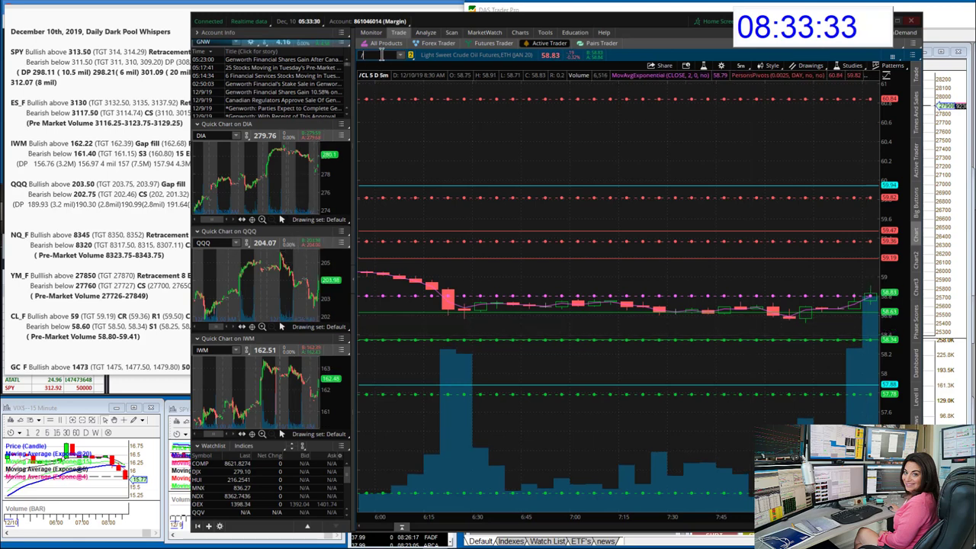
text(/GC)
key(Return)
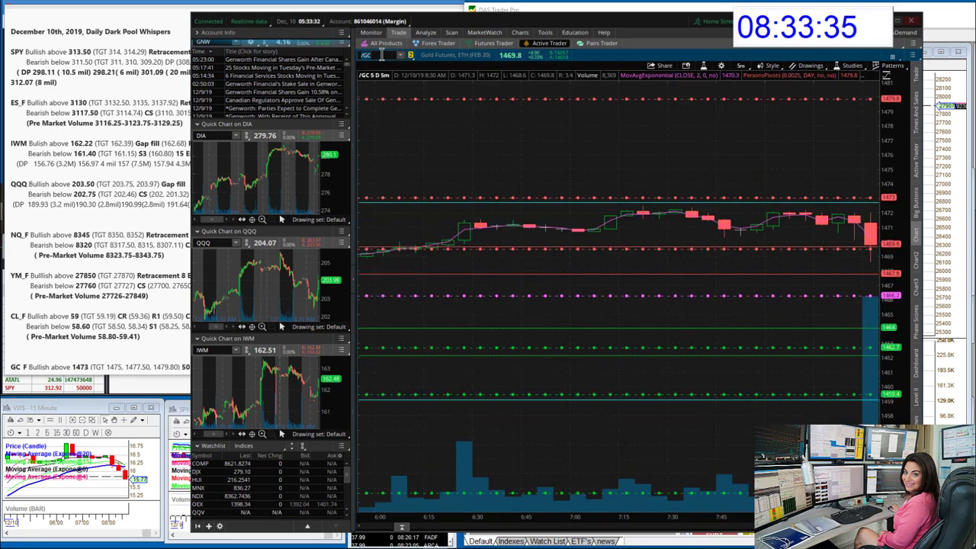
scroll(131, 125, down, 3)
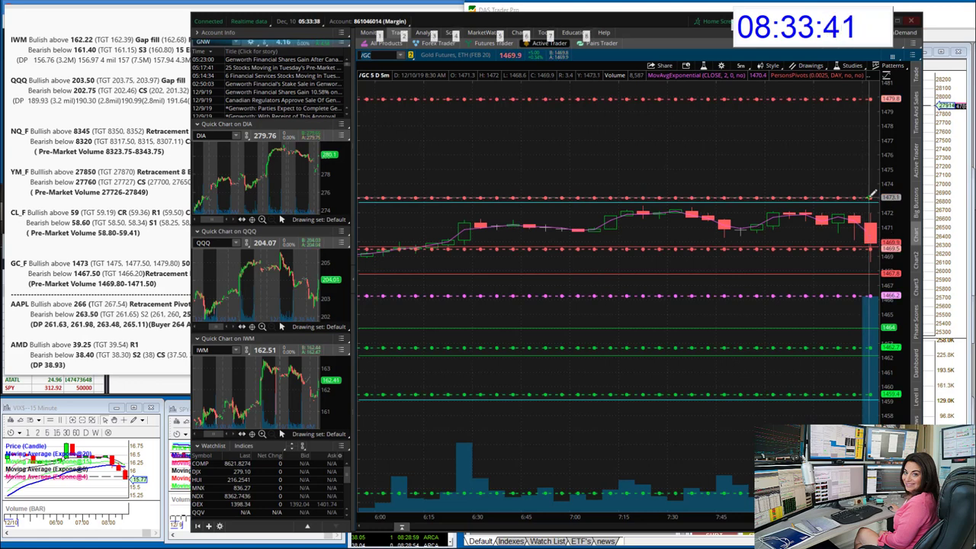
mouse_move(873, 144)
mouse_down()
mouse_move(856, 135)
mouse_move(884, 135)
mouse_up()
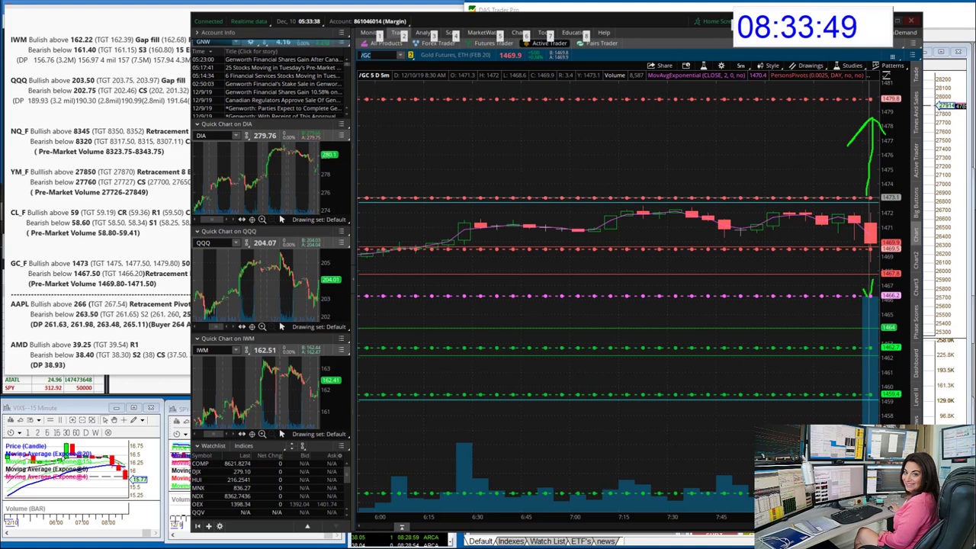
drag(854, 332, 876, 346)
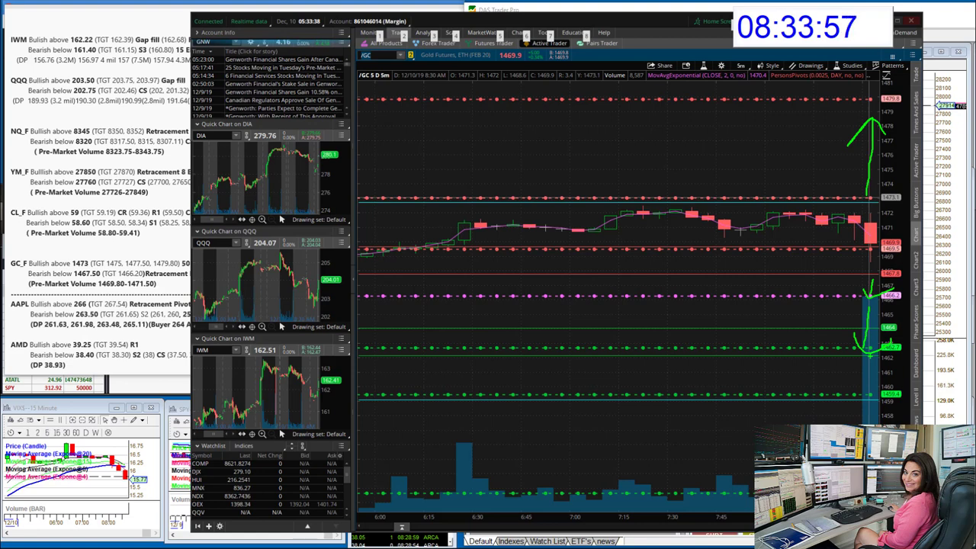
key(Escape)
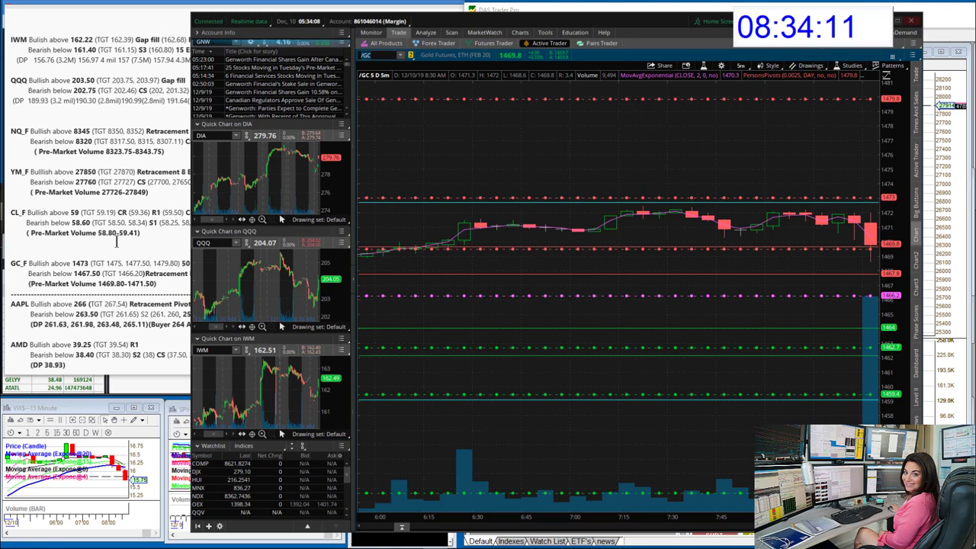
Load AAPL on the thinkorswim main chart.
click(385, 59)
text(AA)
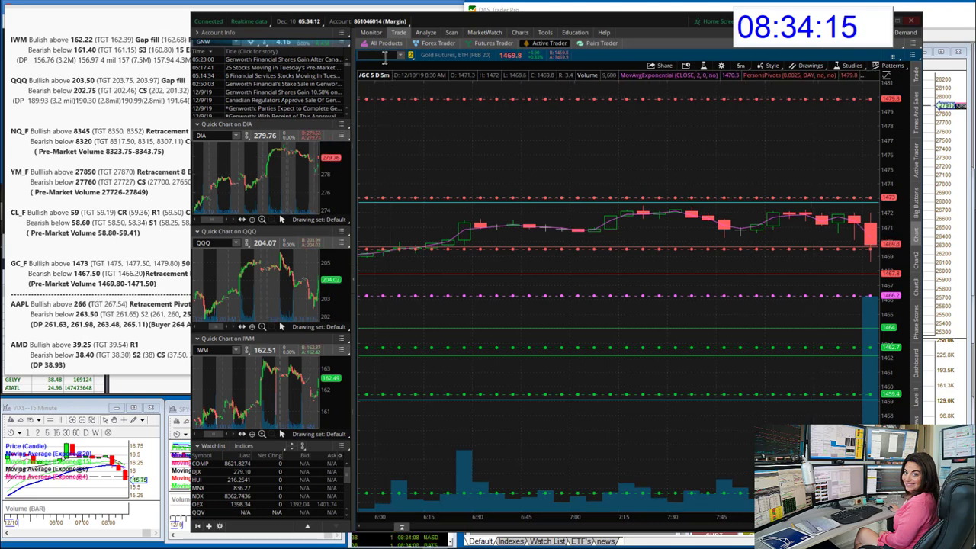
text(PL)
key(Return)
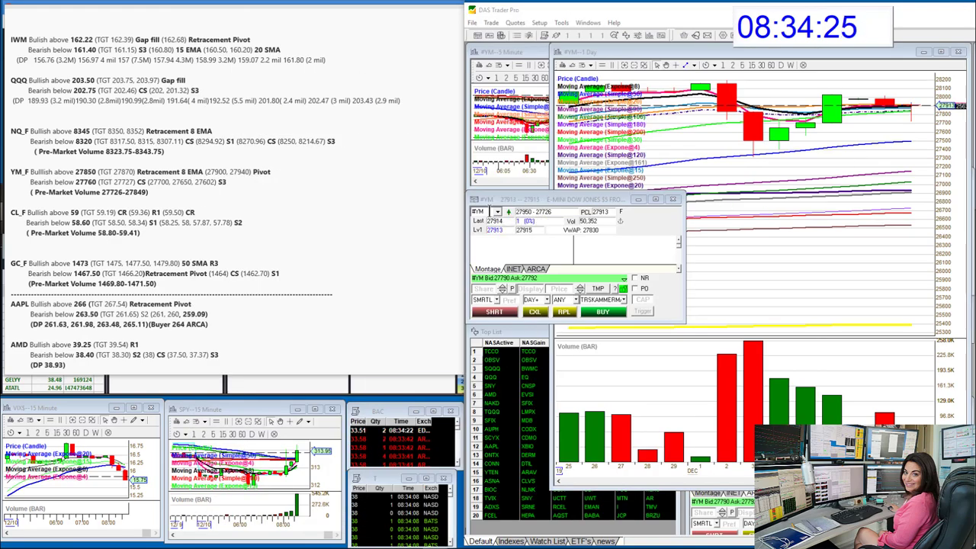
Load AAPL into the DAS montage and linked charts.
click(488, 212)
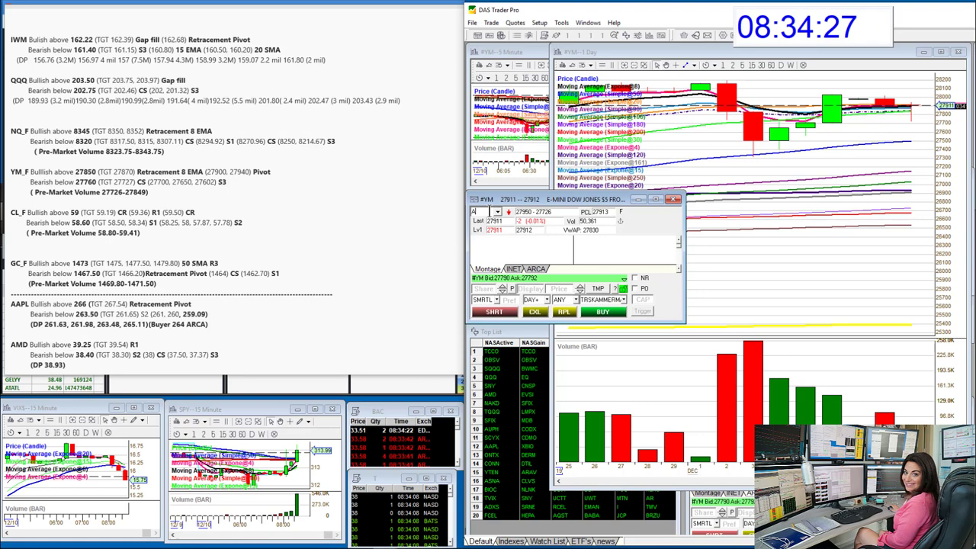
text(AAPL)
key(Return)
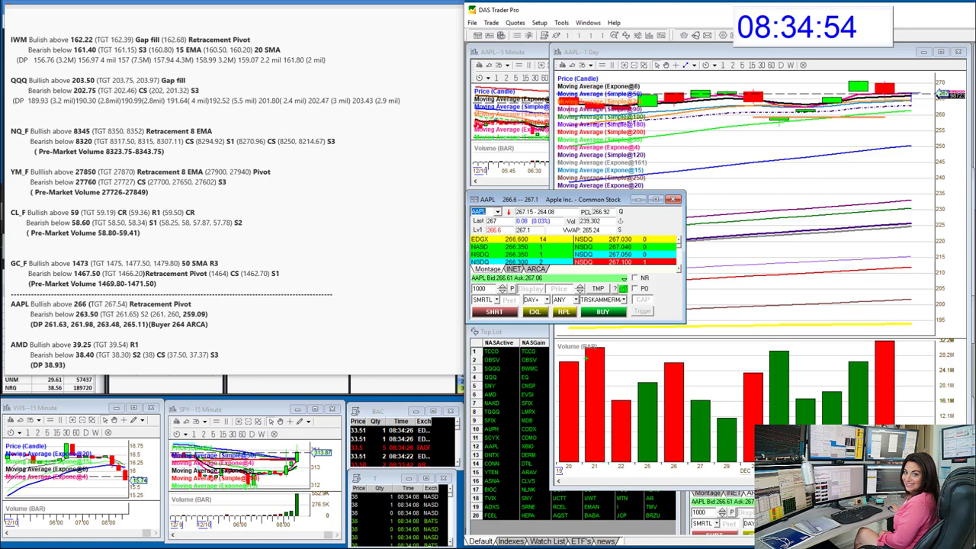
Change AAPL's bearish level in the notes from 263.50 to 263.40.
click(118, 324)
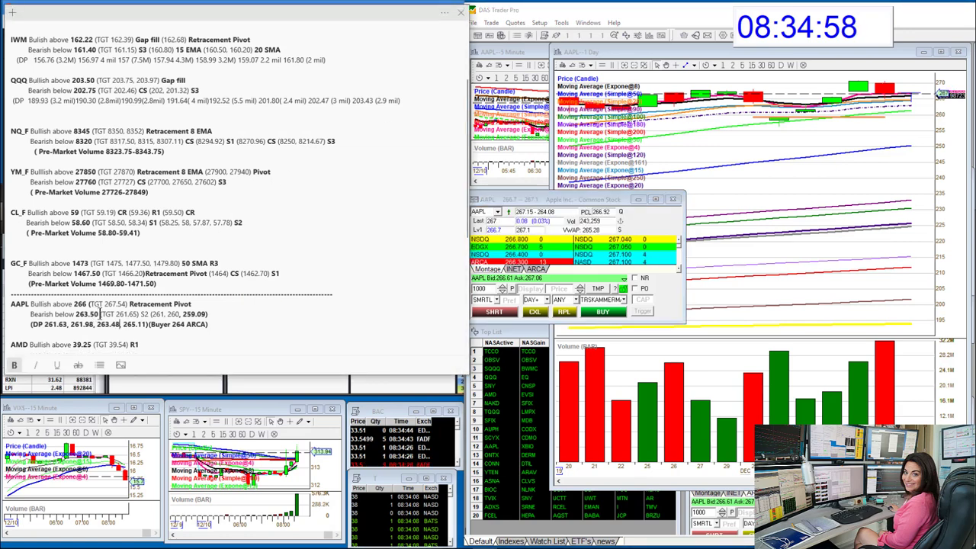
key(BackSpace)
key(BackSpace)
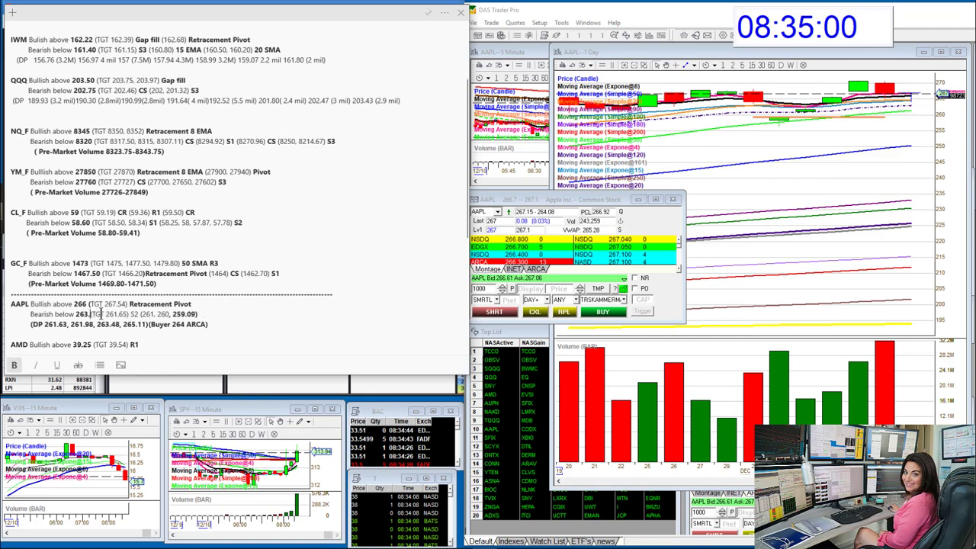
text(40)
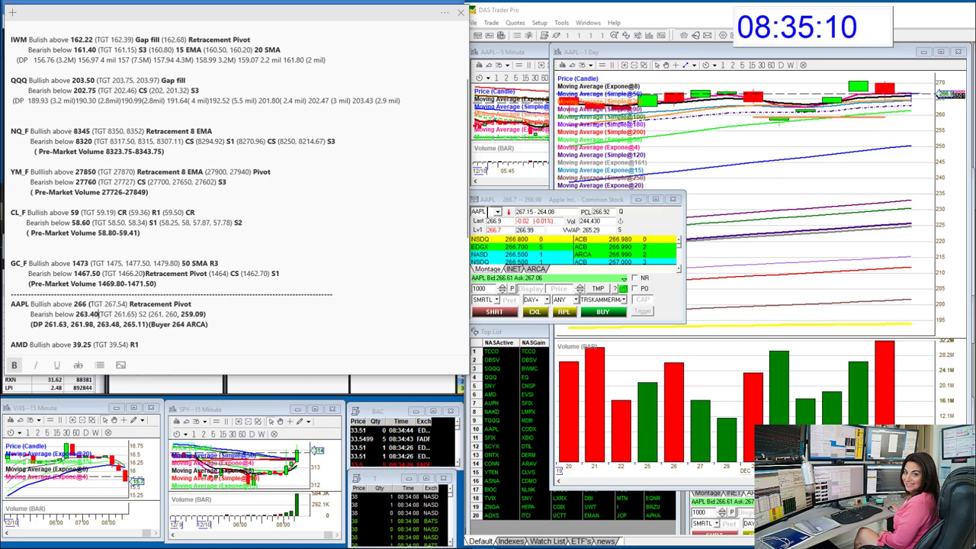
Replace the montage symbol with AM to begin loading AMD.
click(625, 215)
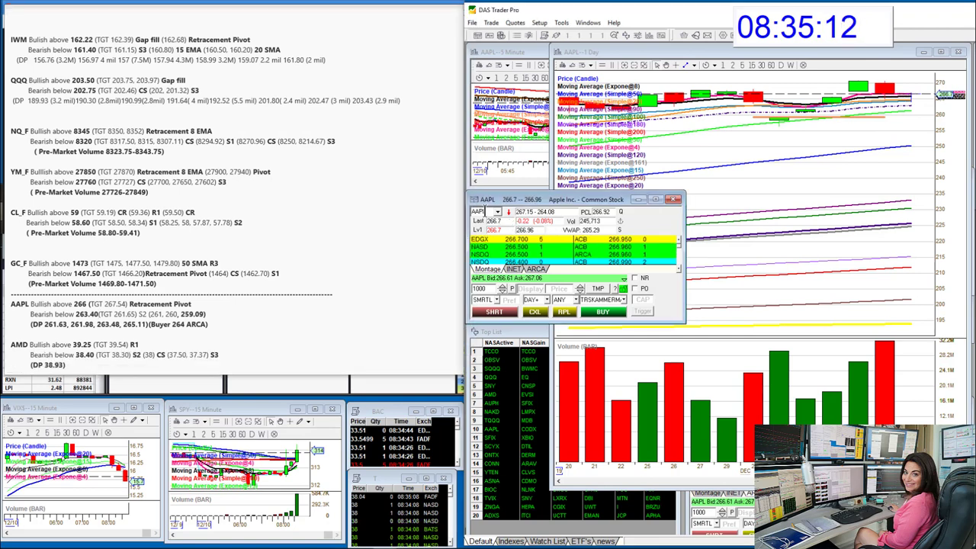
key(BackSpace)
key(BackSpace)
text(AMD)
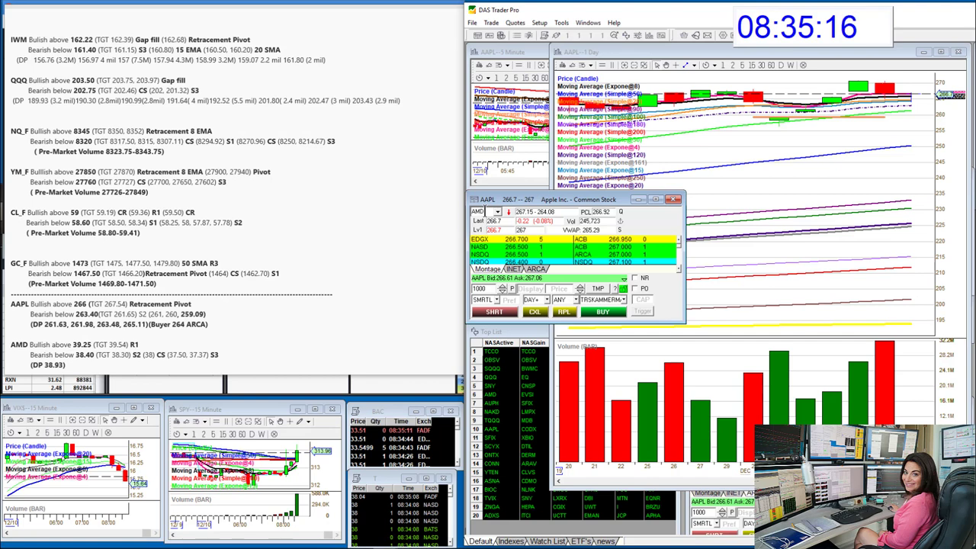
Load AMD, mark its DP 38.93 level in green on the notes and chart, then clear.
key(Return)
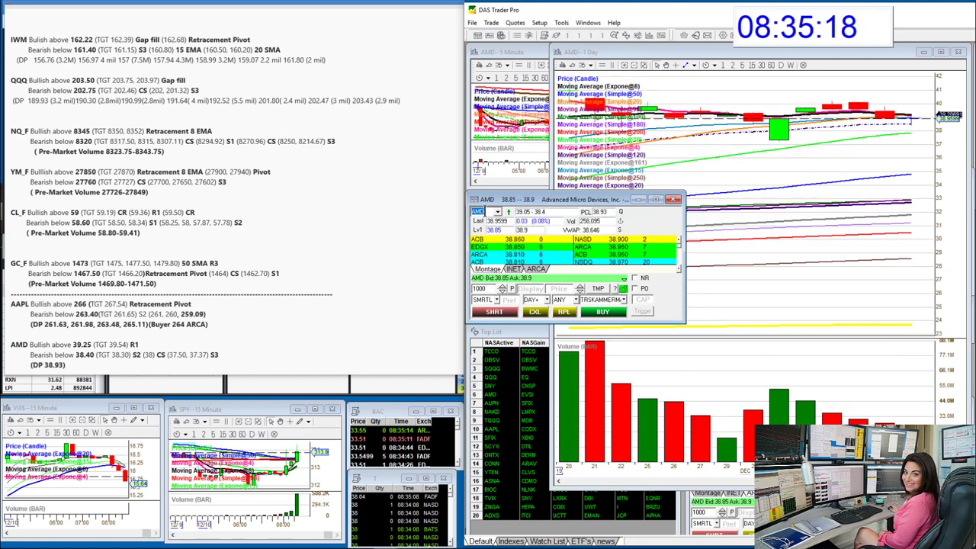
scroll(328, 299, down, 3)
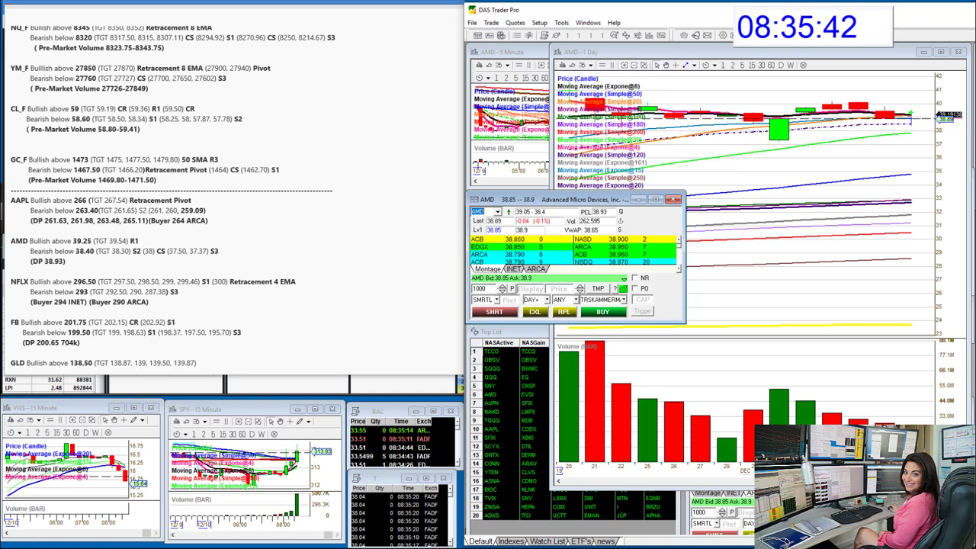
drag(901, 100, 917, 97)
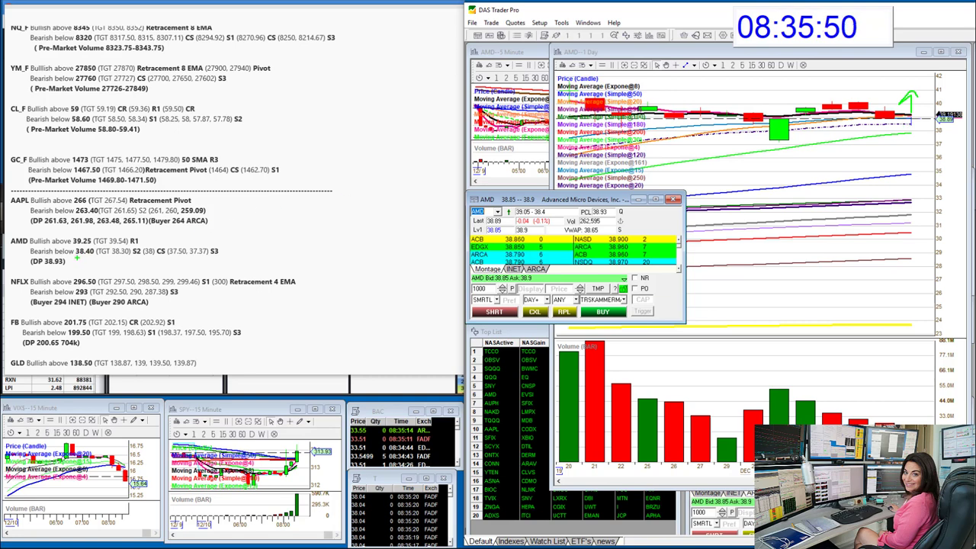
mouse_move(46, 253)
mouse_down()
mouse_move(19, 264)
mouse_move(72, 269)
mouse_move(78, 258)
mouse_up()
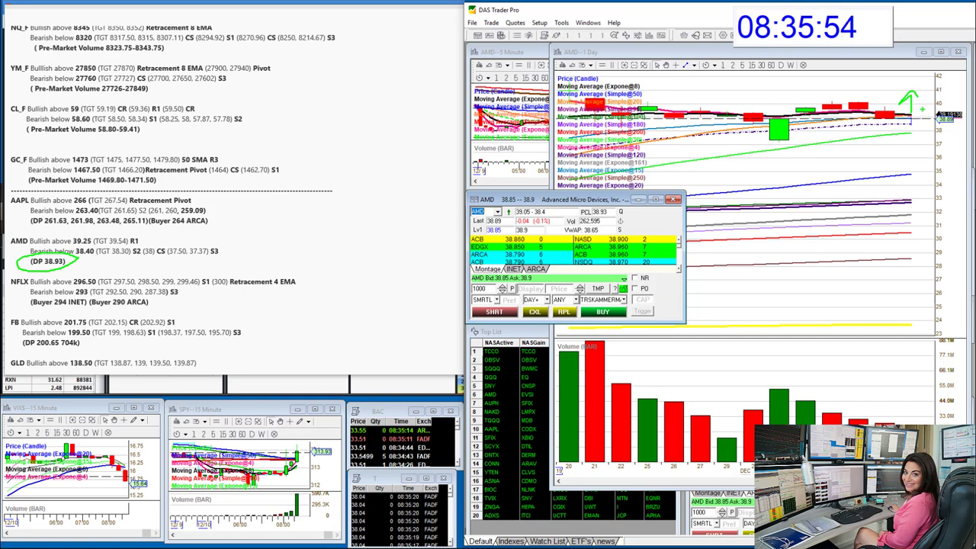
drag(919, 111, 871, 112)
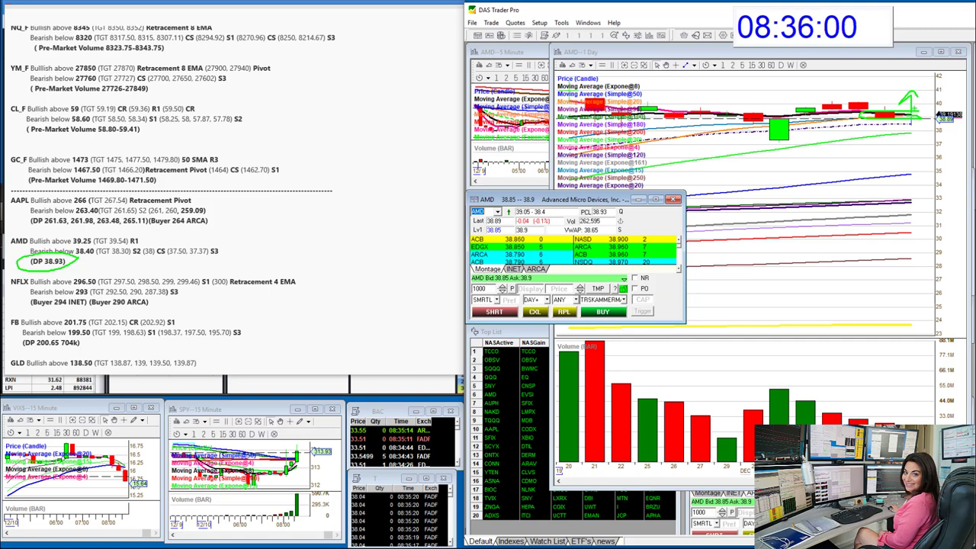
key(Escape)
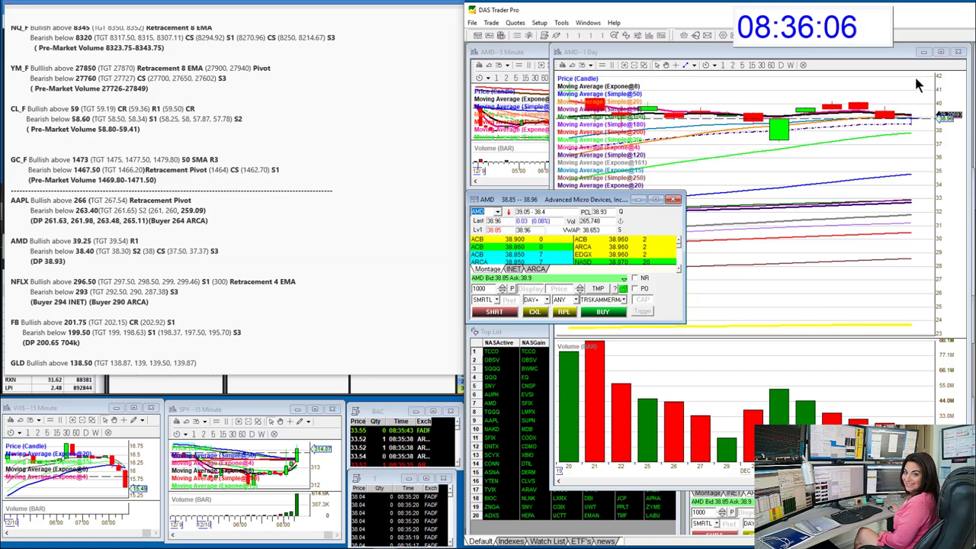
Bring the AMD daily chart forward, then return to the montage and erase the symbol.
click(910, 130)
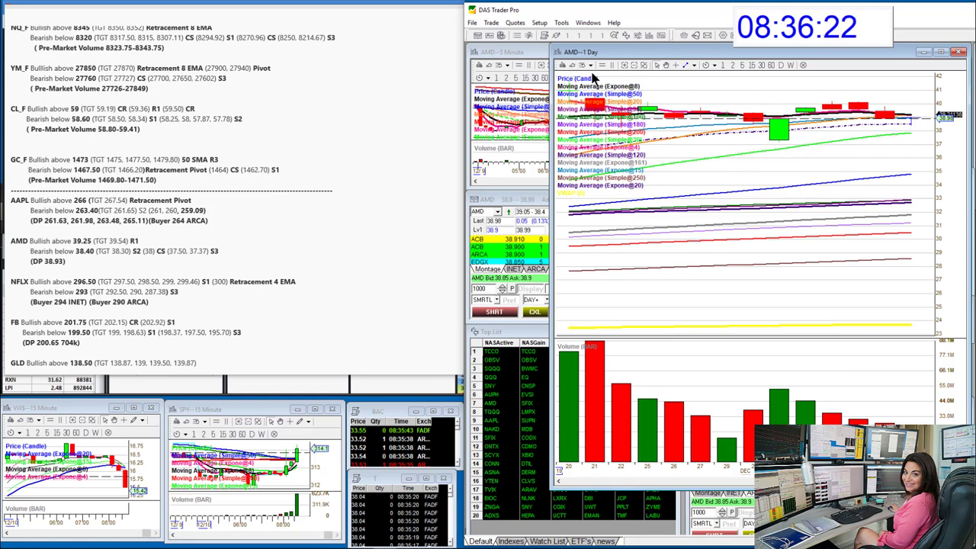
click(488, 213)
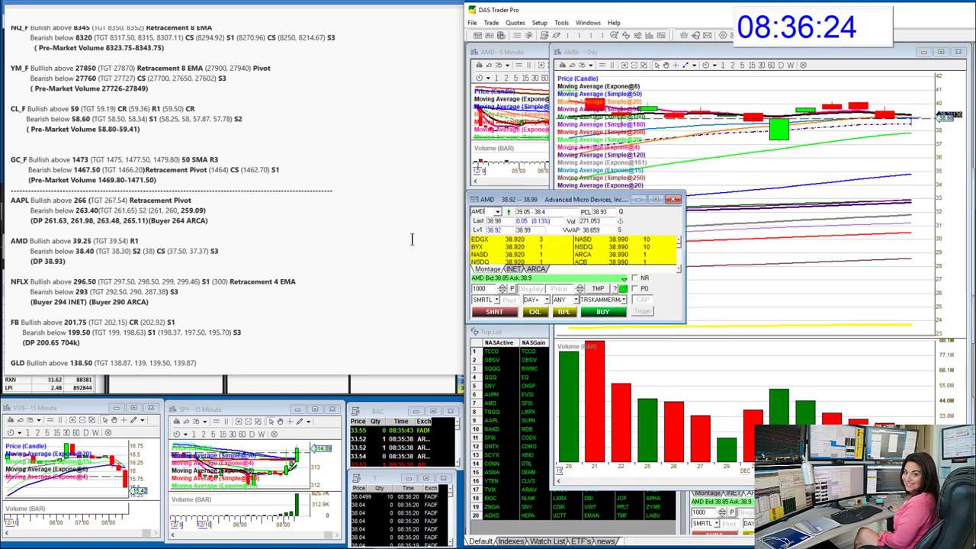
key(BackSpace)
key(BackSpace)
key(BackSpace)
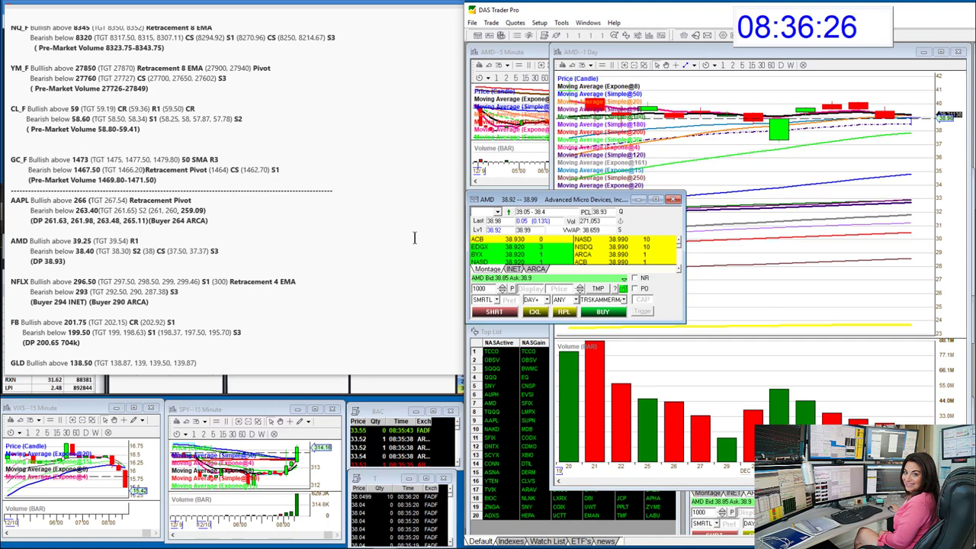
Load NFLX into the montage and charts, correcting the misspelled NFXL entry.
text(NFXL)
key(Return)
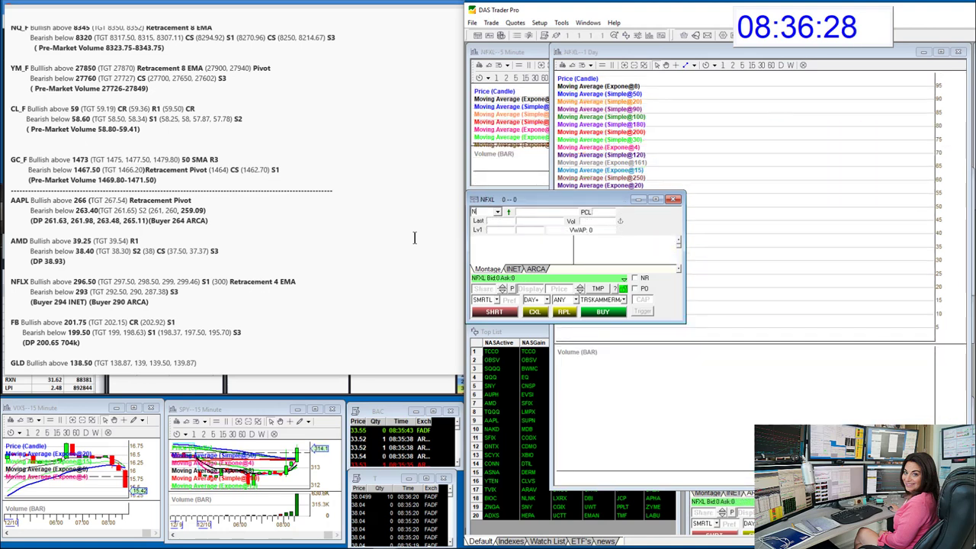
text(NFLX)
key(Return)
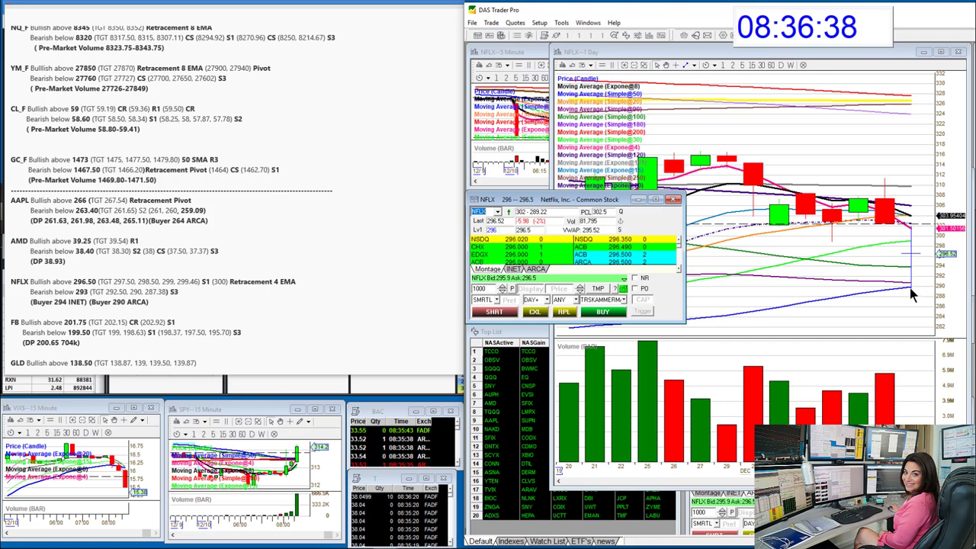
Review the NFLX 5-minute chart, then switch the montage and charts to FB.
click(519, 52)
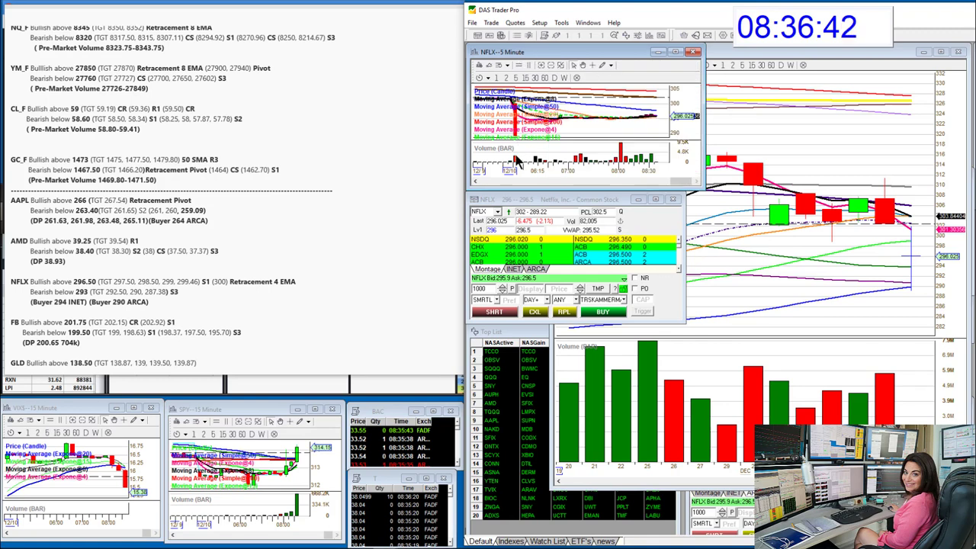
mouse_move(515, 158)
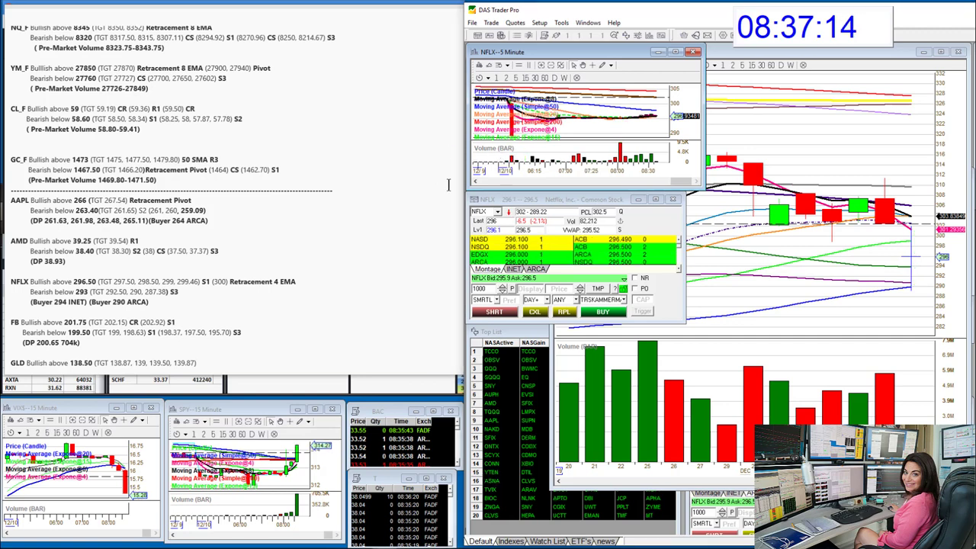
click(491, 213)
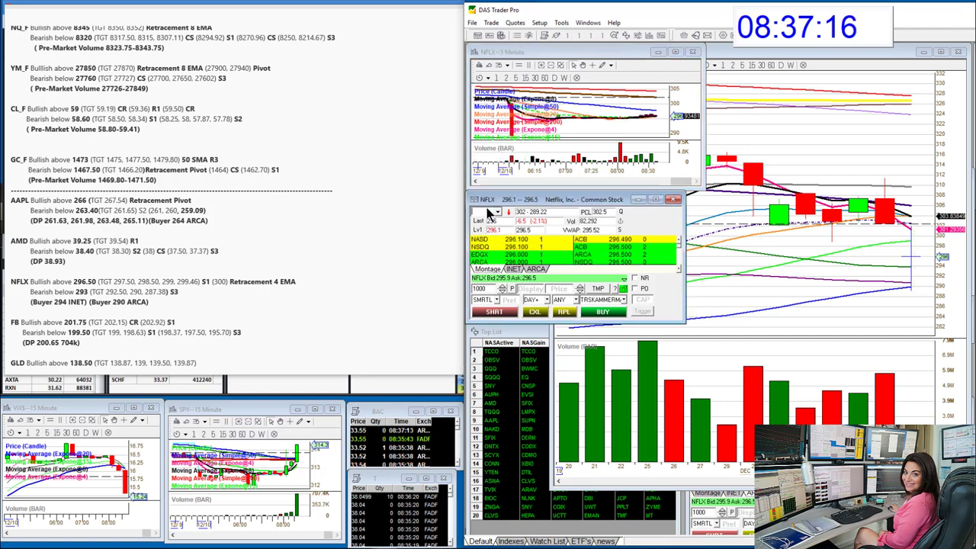
text(FB)
key(Return)
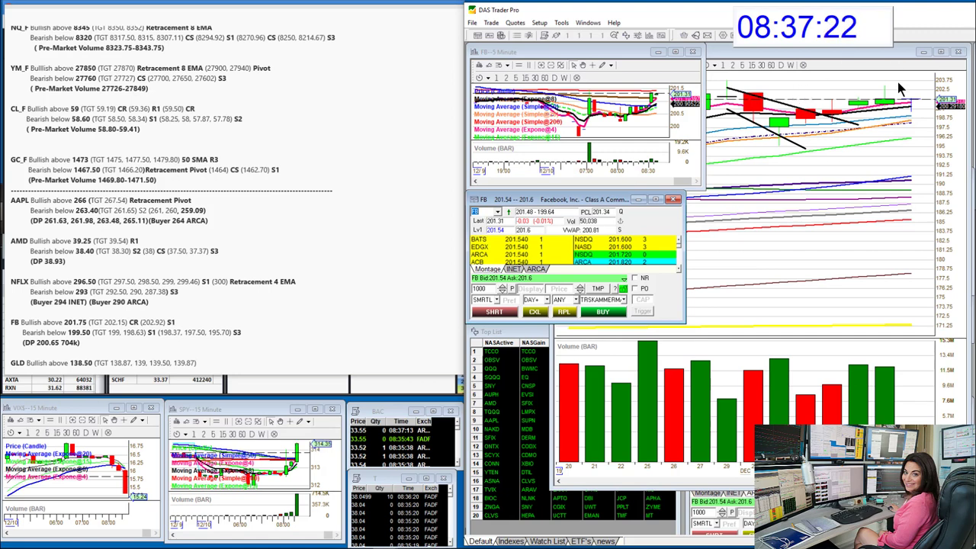
Remove both diagonal trendlines from the FB 1-Day chart via the right-click Remove option.
click(846, 128)
right_click(847, 128)
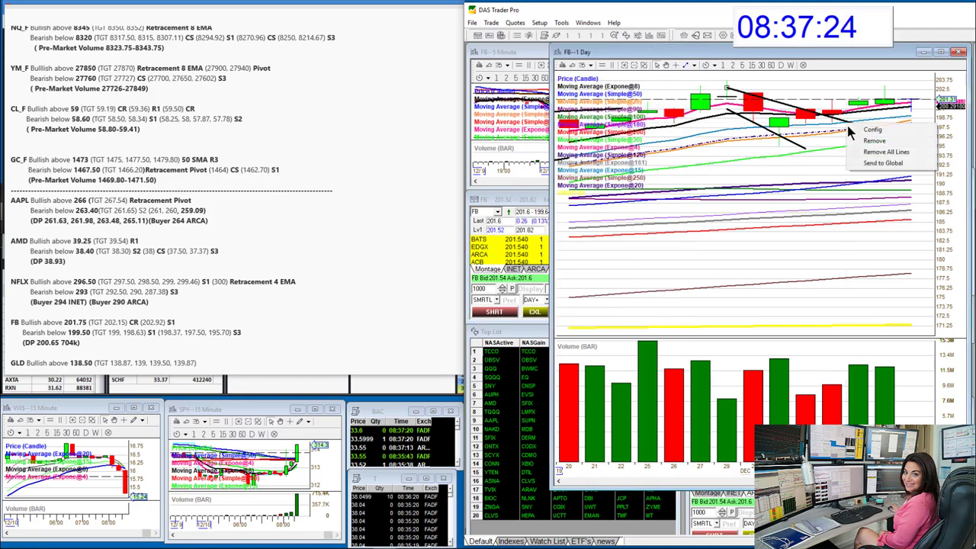
click(865, 144)
right_click(795, 149)
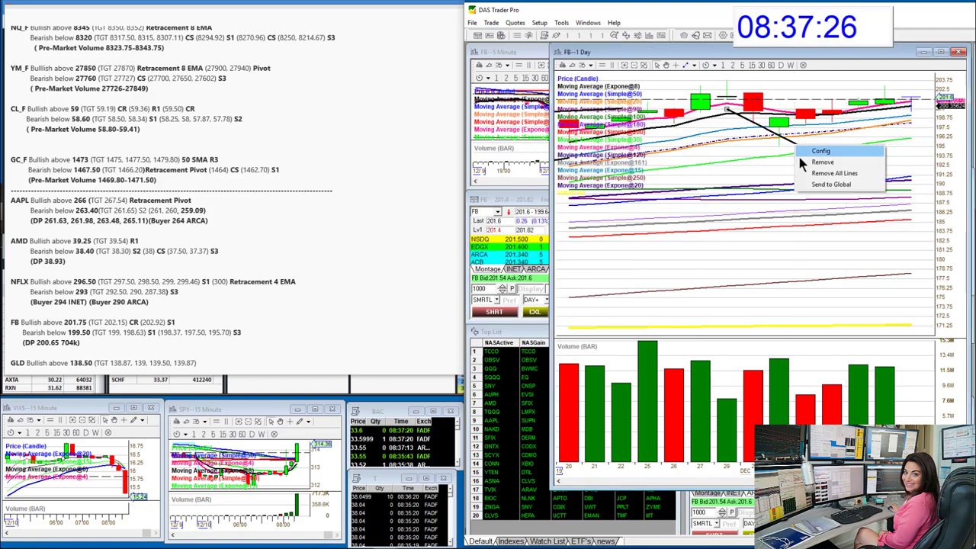
click(815, 161)
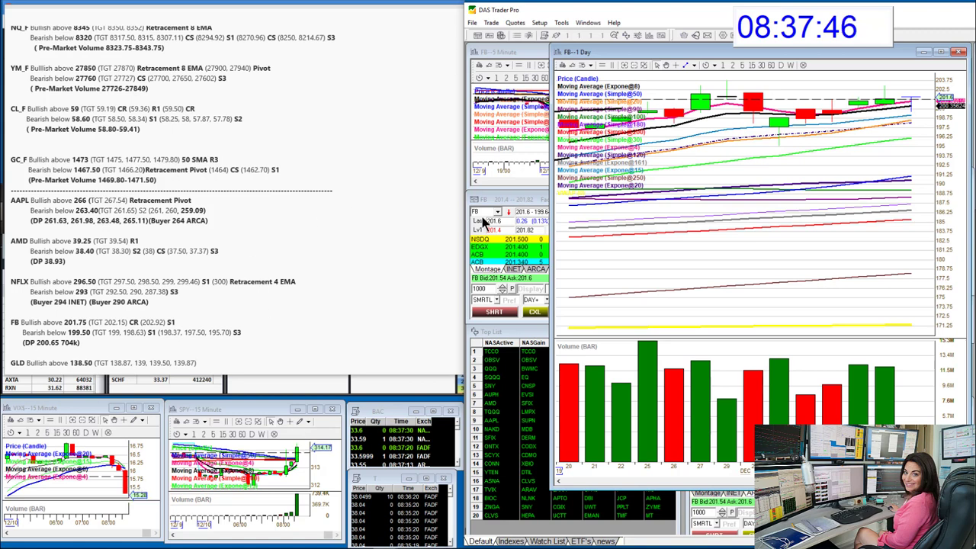
Switch the montage and linked charts from FB to GLD.
scroll(256, 273, down, 3)
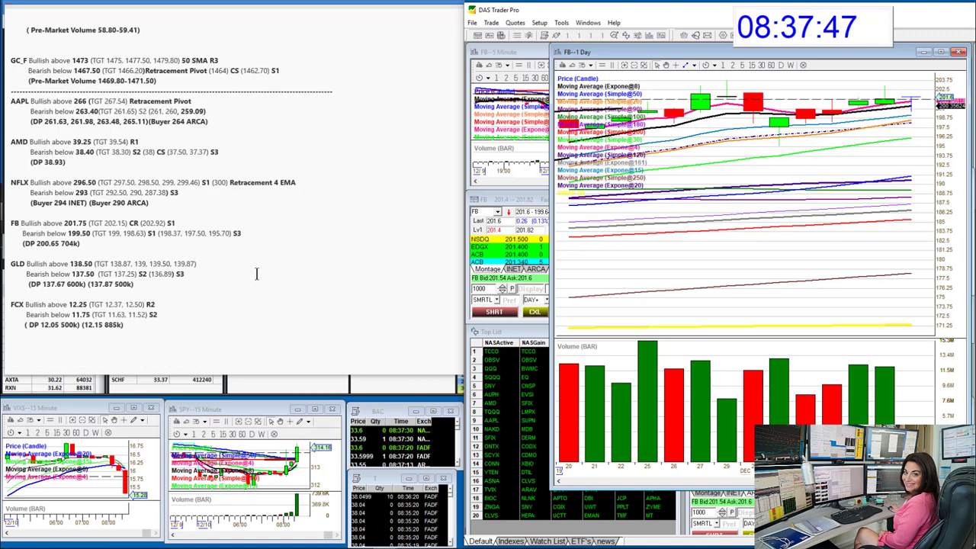
click(489, 213)
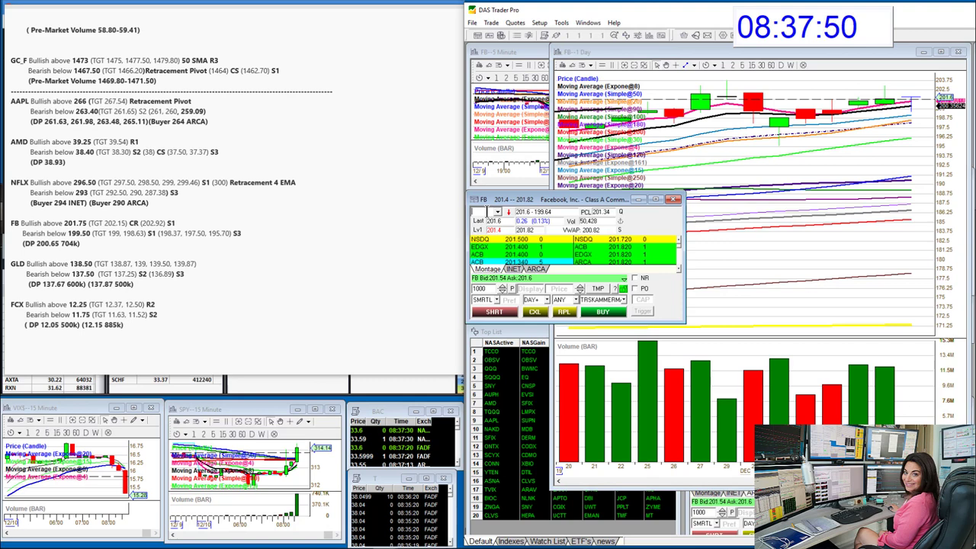
text(D)
key(Return)
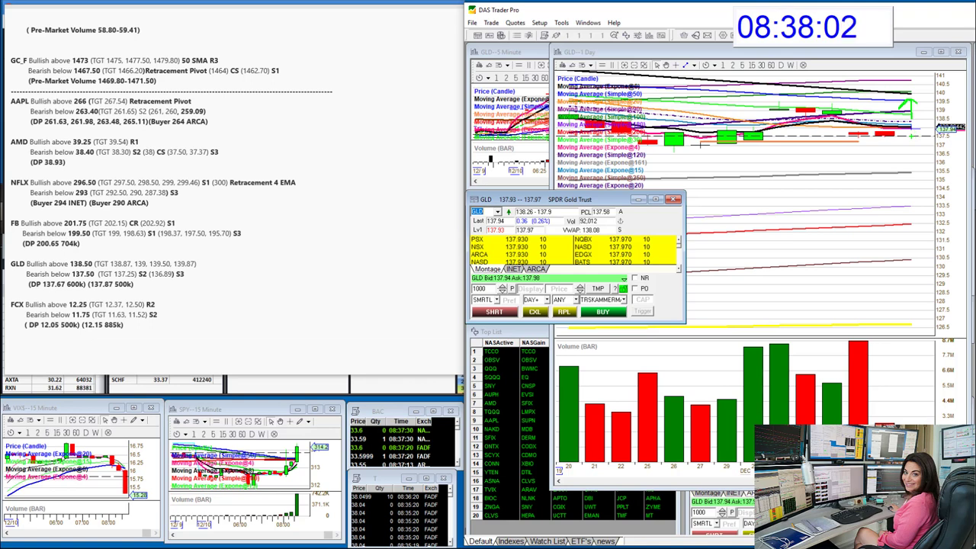
Add a green arrow on the GLD daily chart, erase a stray entry, and move the Sticky Notes.
mouse_move(902, 162)
mouse_down()
mouse_move(912, 174)
mouse_move(922, 163)
mouse_up()
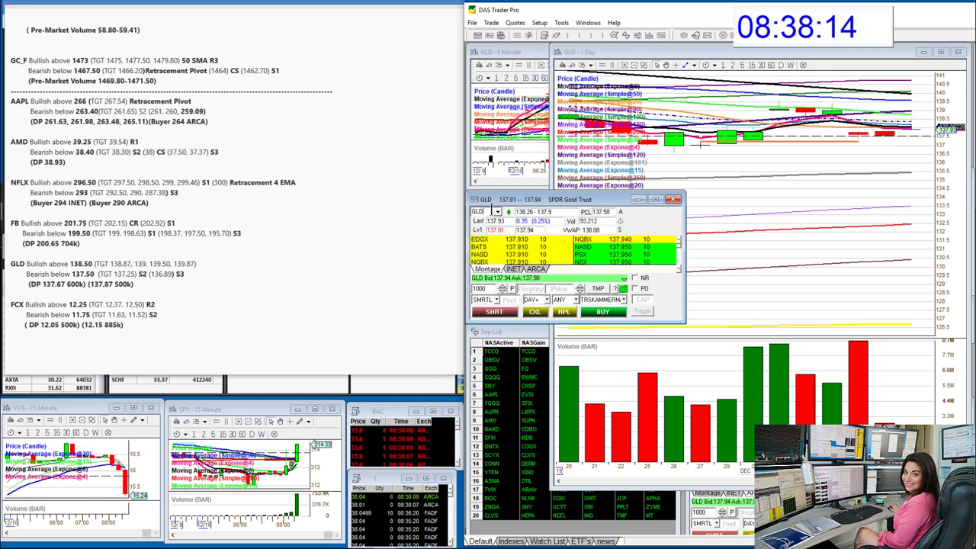
text(G)
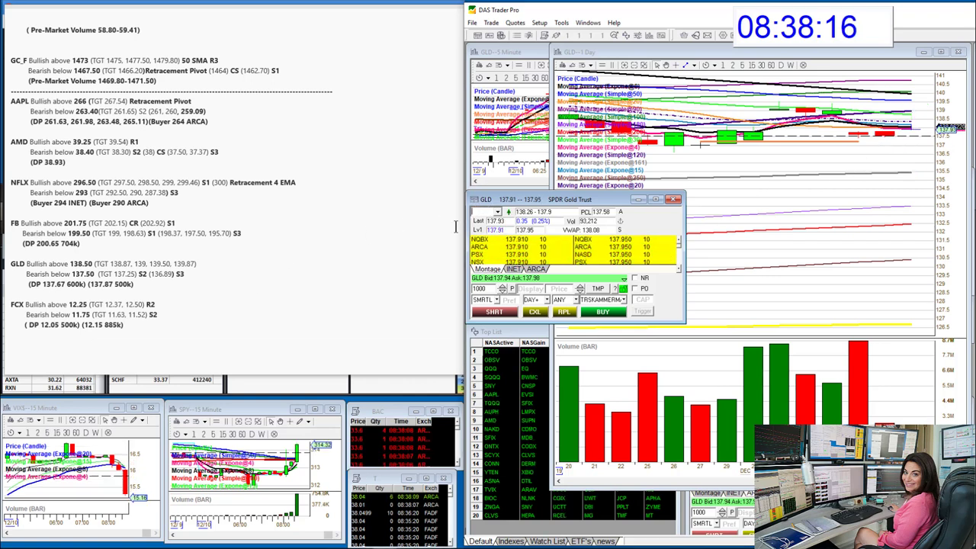
key(BackSpace)
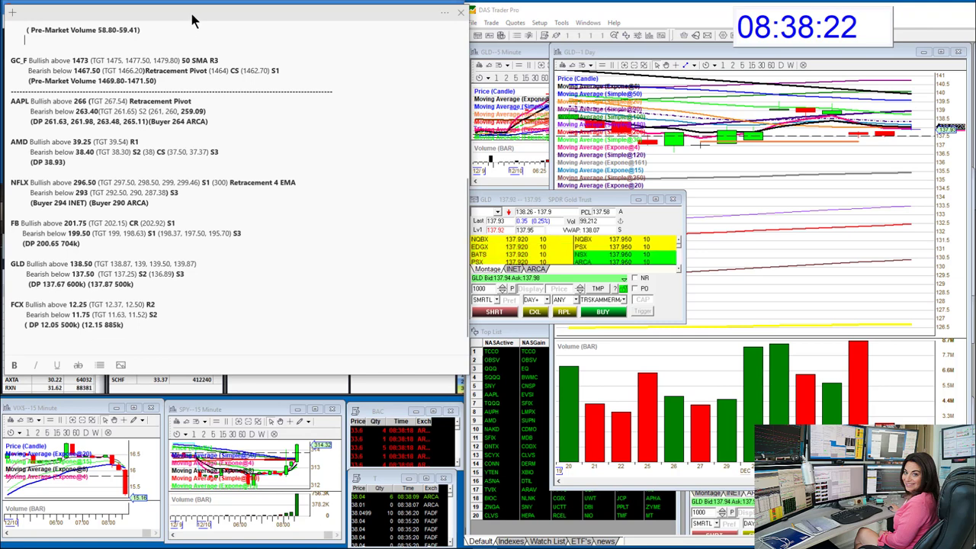
mouse_move(196, 34)
mouse_down()
mouse_move(241, 220)
mouse_move(227, 199)
mouse_up()
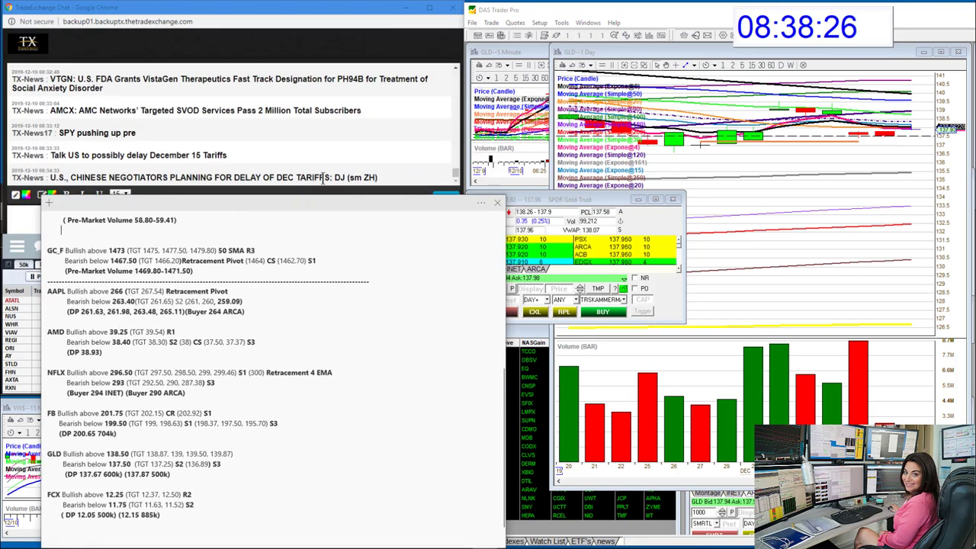
Move the Sticky Notes to the top and narrow it, then load FCX in the montage.
mouse_move(288, 202)
mouse_down()
mouse_move(283, 35)
mouse_move(361, 32)
mouse_move(260, 35)
mouse_up()
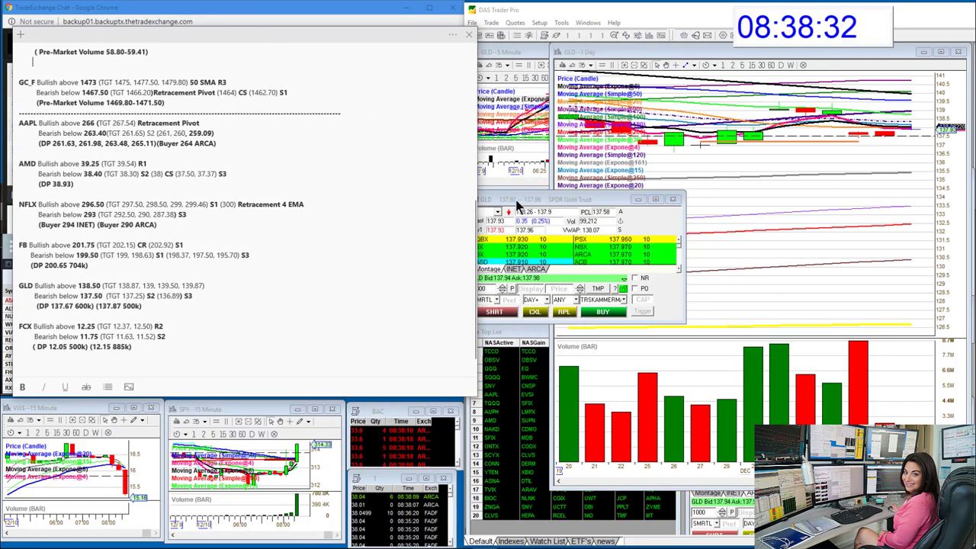
drag(473, 157, 464, 205)
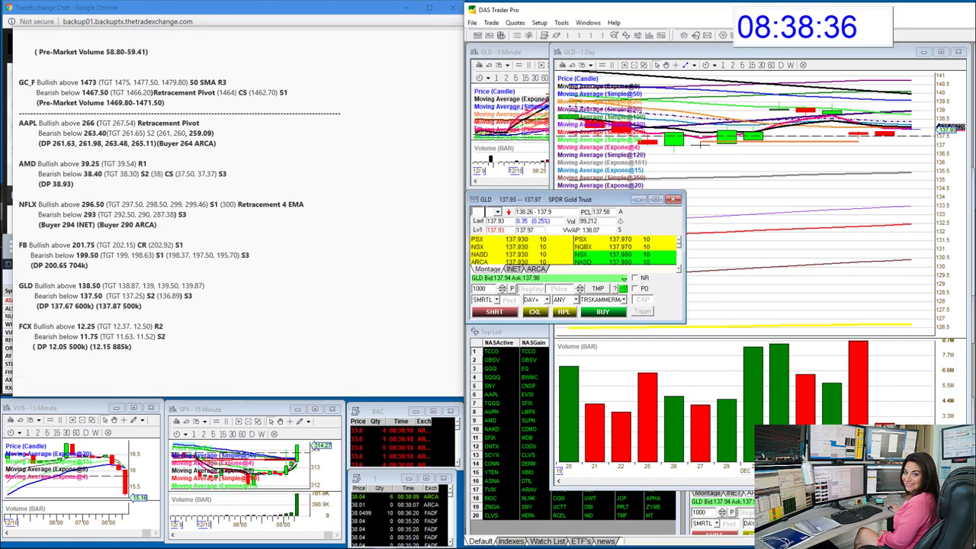
text(FCX)
key(Return)
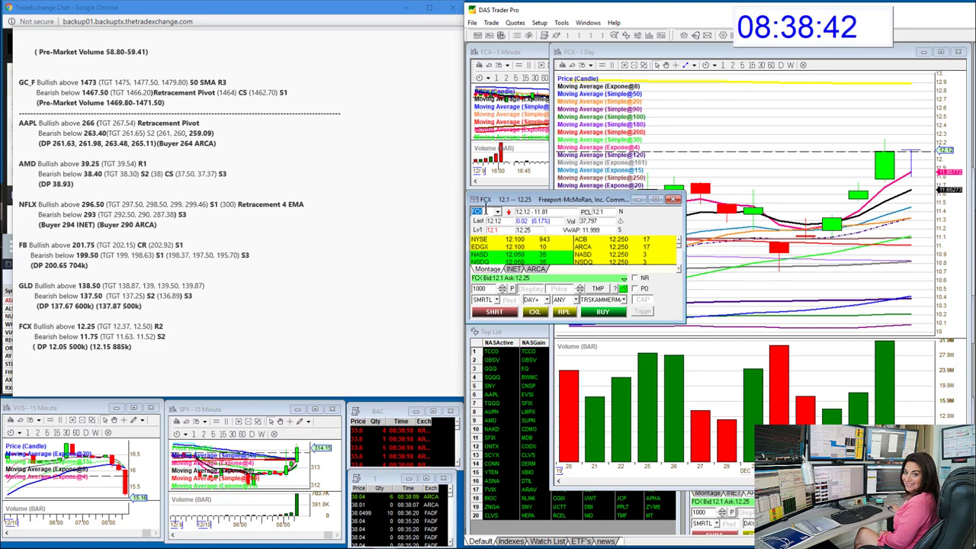
Zoom out the FCX 1-Day chart for more history and scroll the notes back to the top.
click(649, 54)
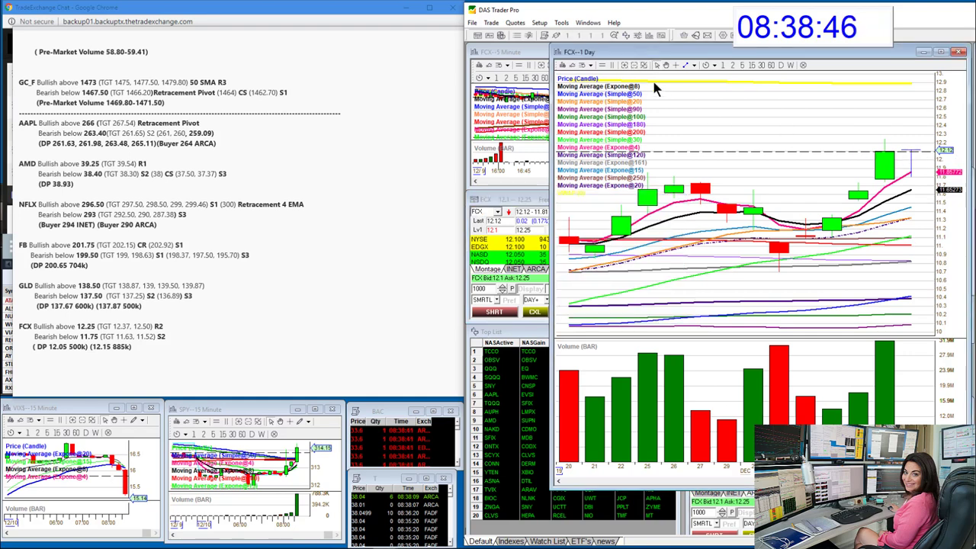
click(634, 67)
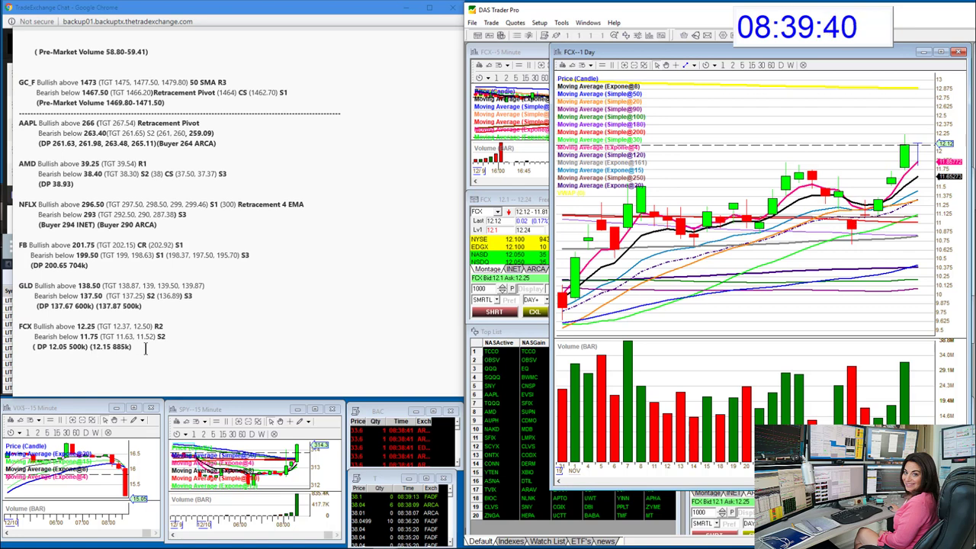
scroll(383, 296, up, 5)
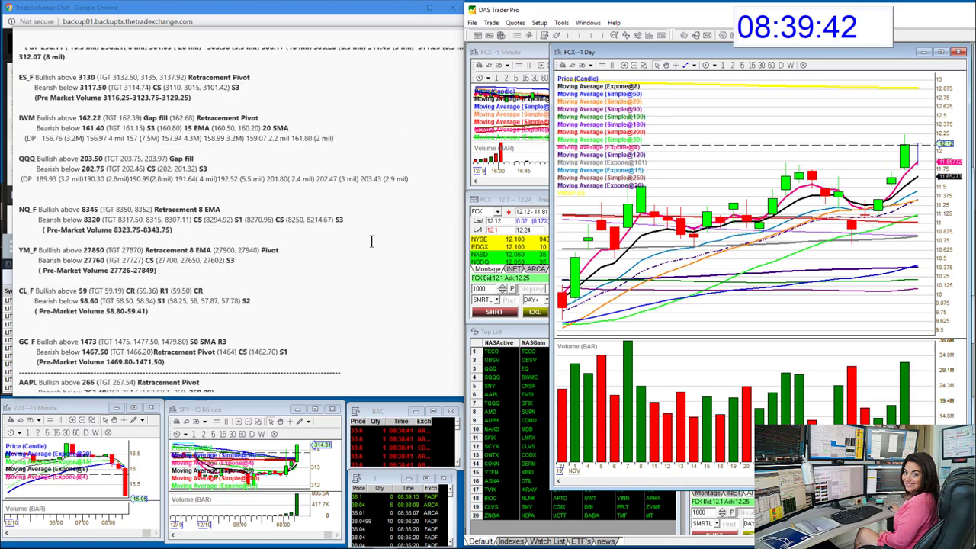